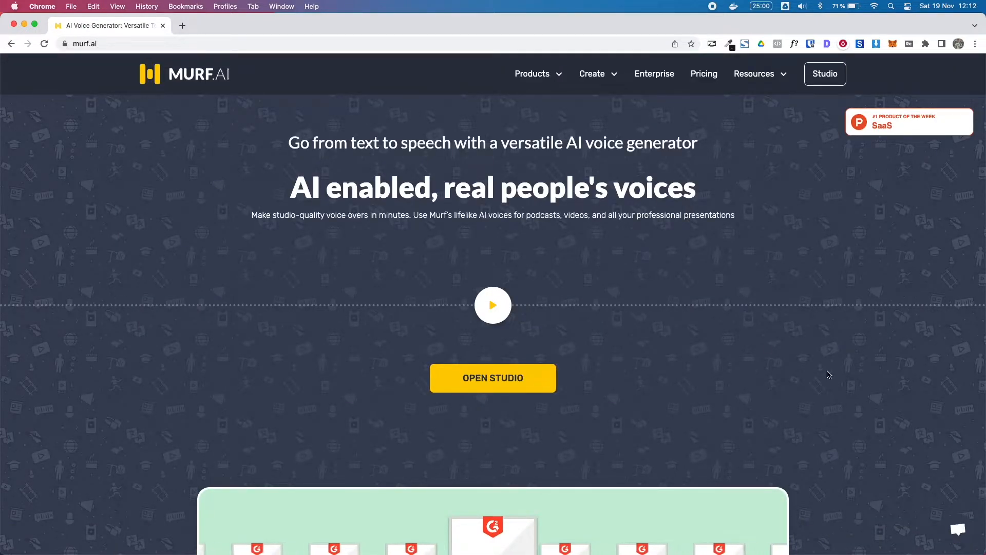
# Look through the Murf.AI homepage's voice and feature sections and play the voice demo.
pyautogui.scroll(-4, 854, 387)
pyautogui.scroll(-6, 857, 390)
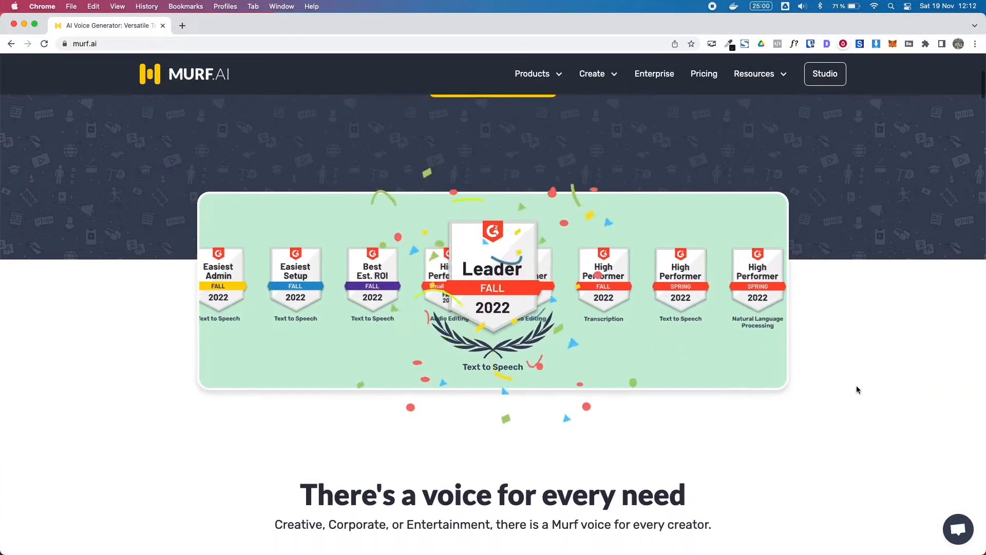
pyautogui.scroll(-3, 856, 389)
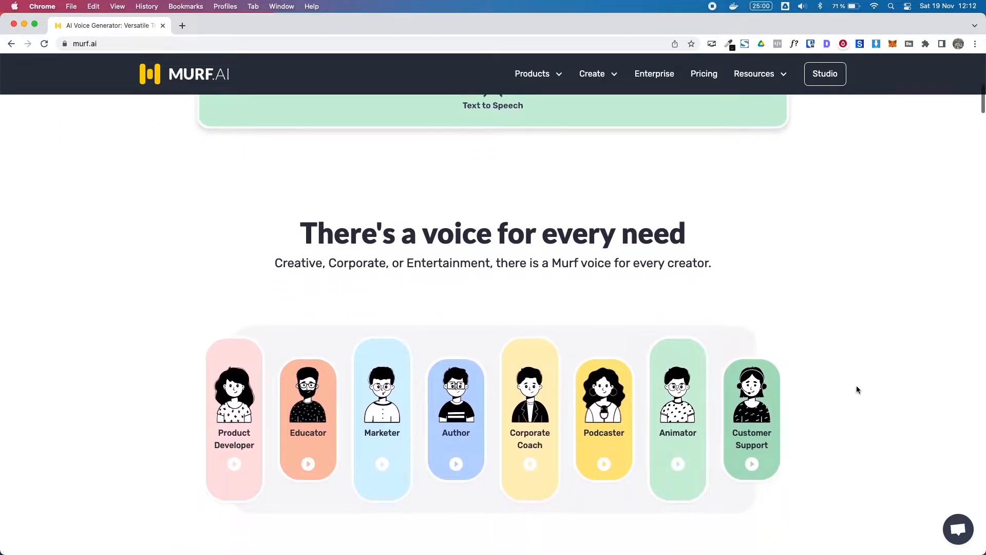
pyautogui.scroll(-2, 856, 390)
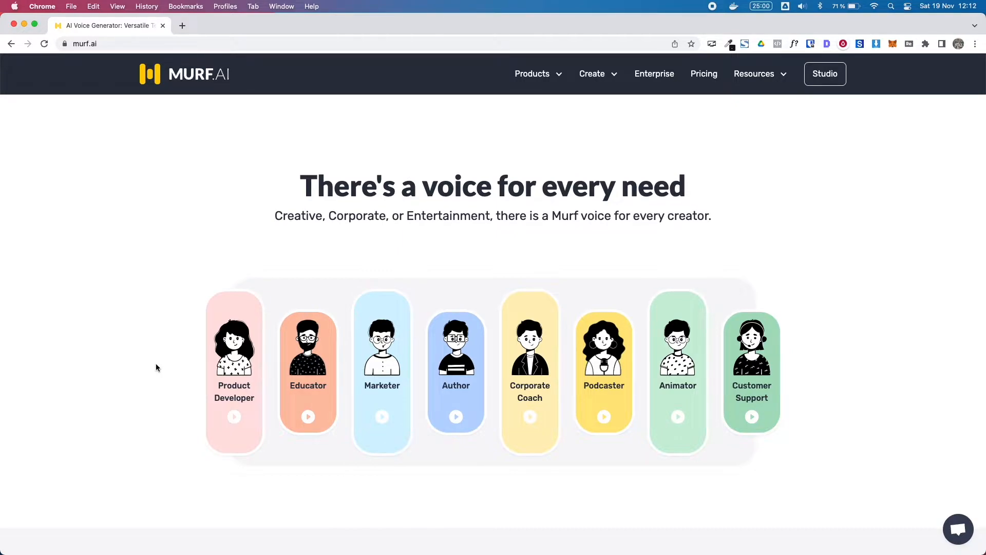
pyautogui.scroll(-10, 163, 337)
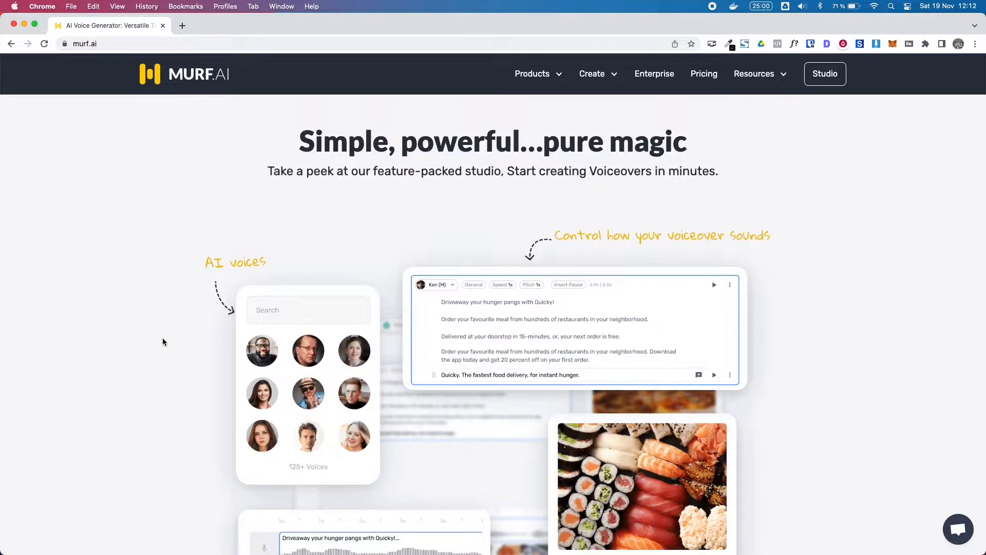
pyautogui.scroll(-4, 162, 338)
pyautogui.scroll(-15, 163, 338)
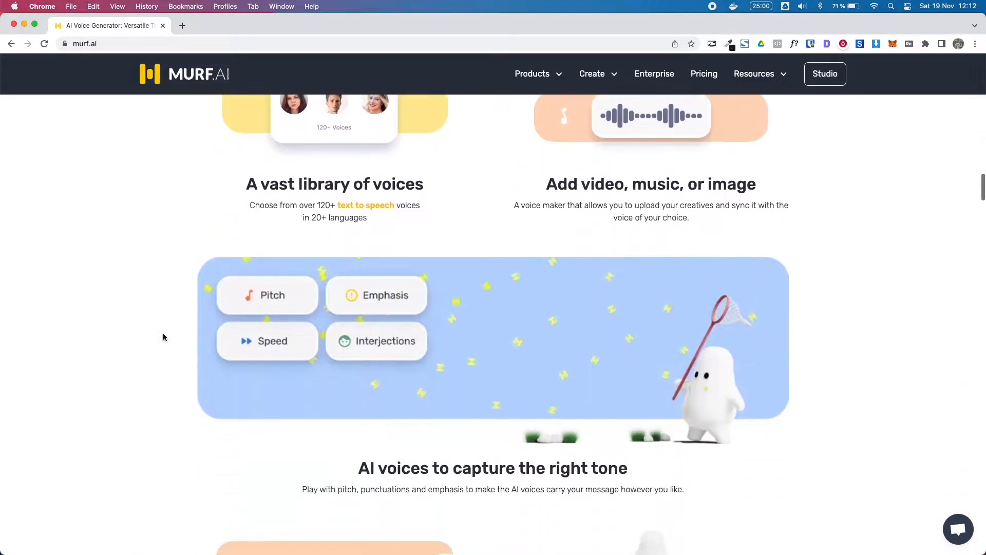
pyautogui.scroll(20, 164, 337)
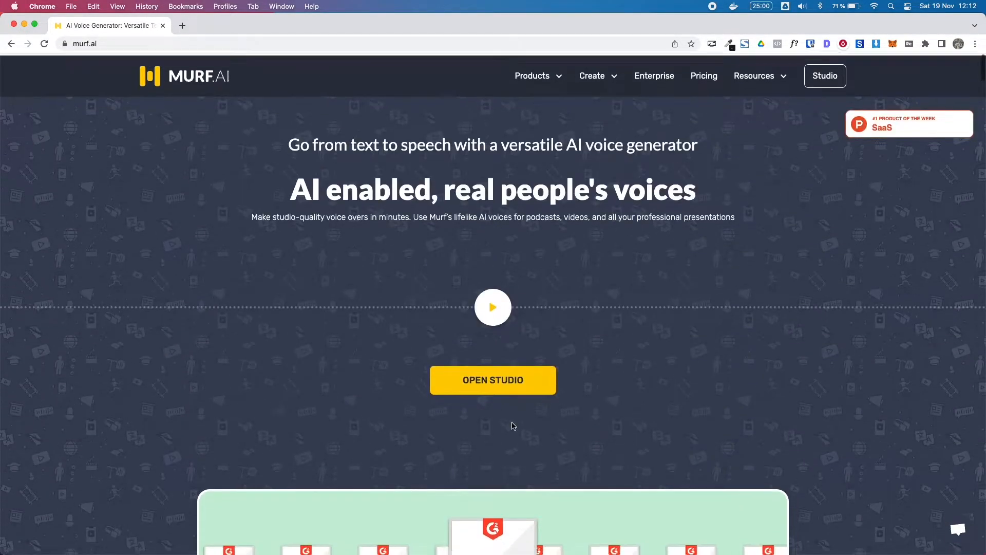
pyautogui.click(498, 307)
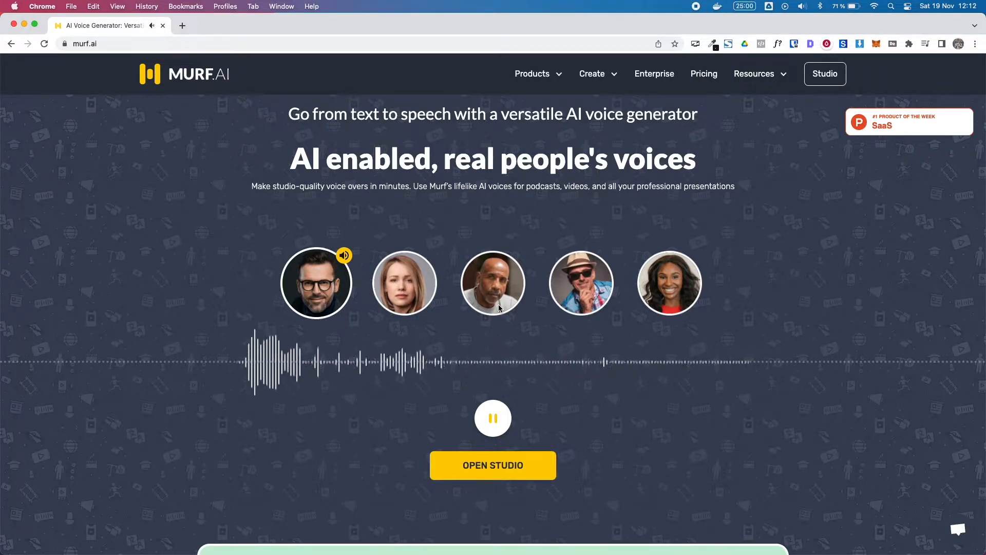
pyautogui.click(493, 417)
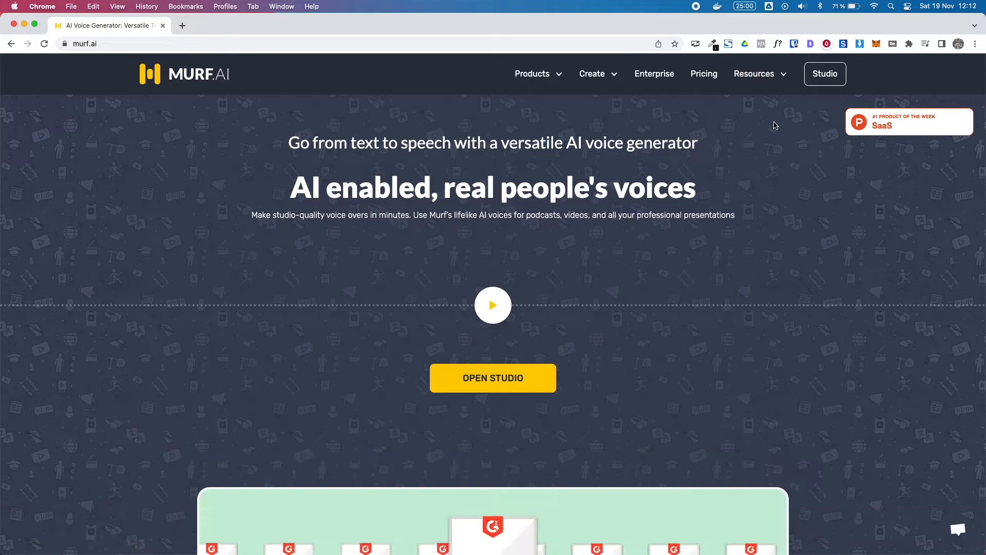
# Compare the yearly and monthly pricing plans and return to the homepage.
pyautogui.click(711, 77)
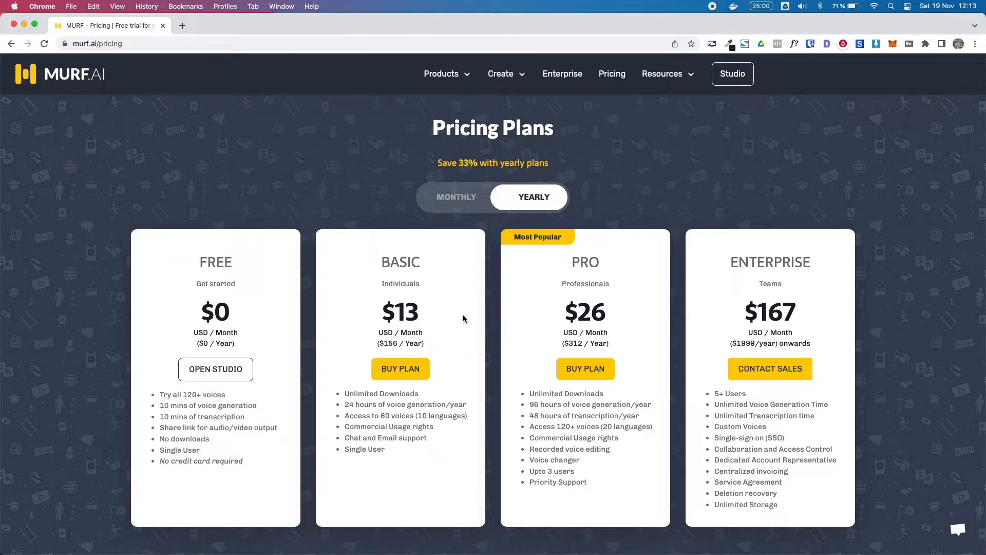
pyautogui.click(447, 206)
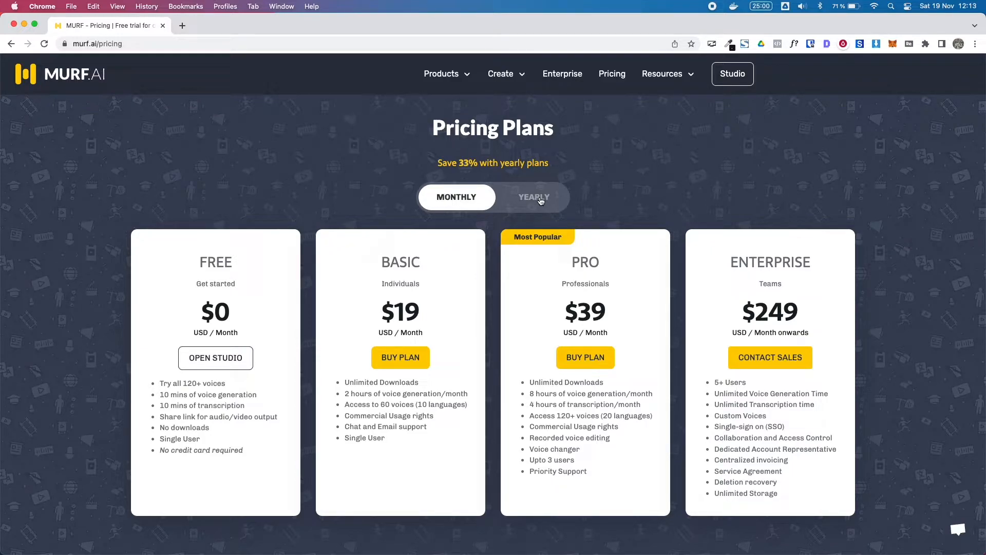
pyautogui.click(76, 80)
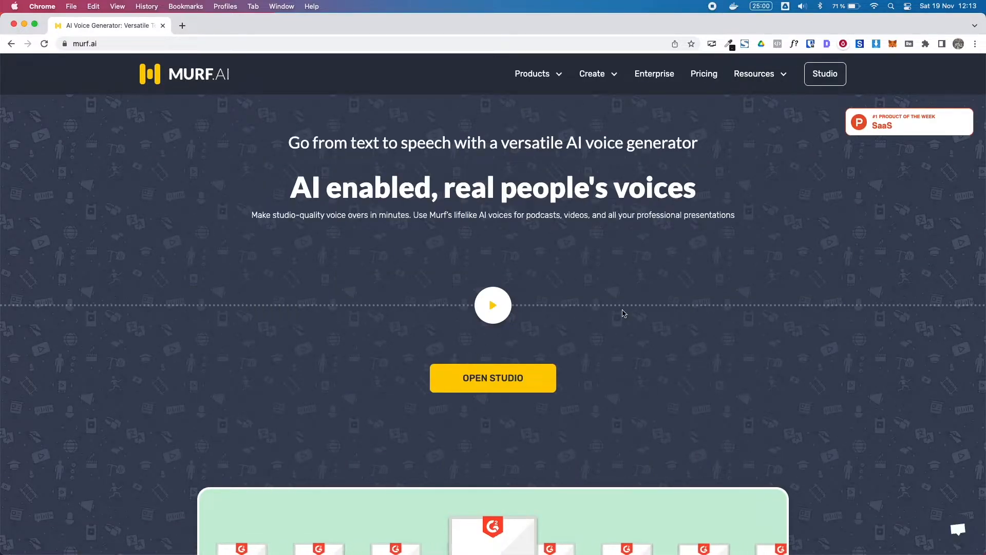
# Create a blank audio project titled "This a new project" in Murf Studio.
pyautogui.click(821, 83)
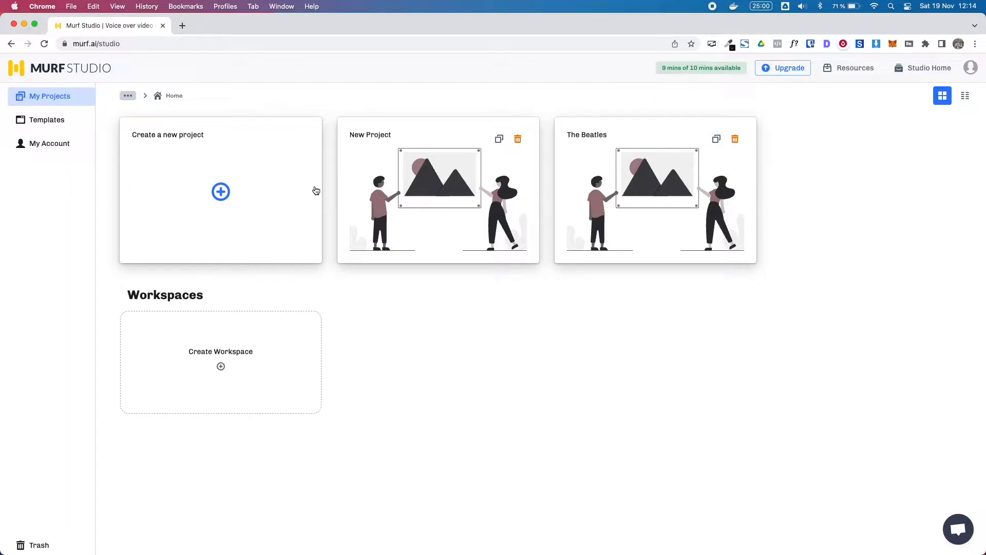
pyautogui.click(221, 194)
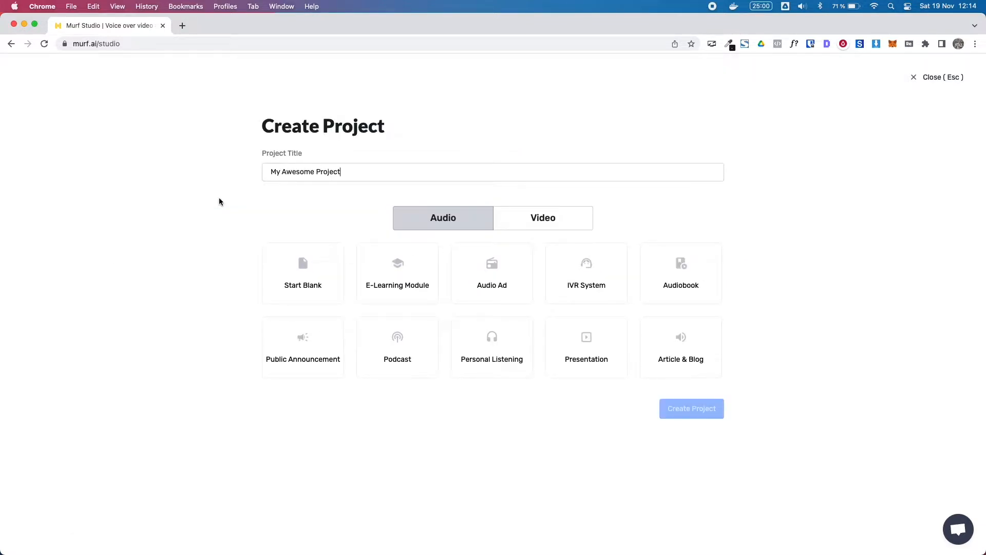
pyautogui.doubleClick(372, 178)
pyautogui.tripleClick(372, 179)
pyautogui.write('This a new project')
pyautogui.click(539, 222)
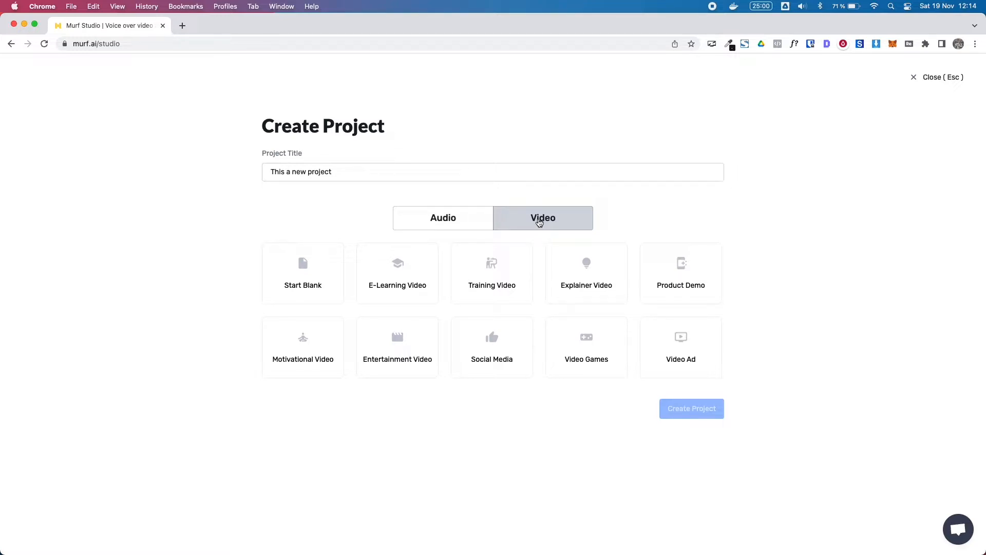
pyautogui.click(455, 215)
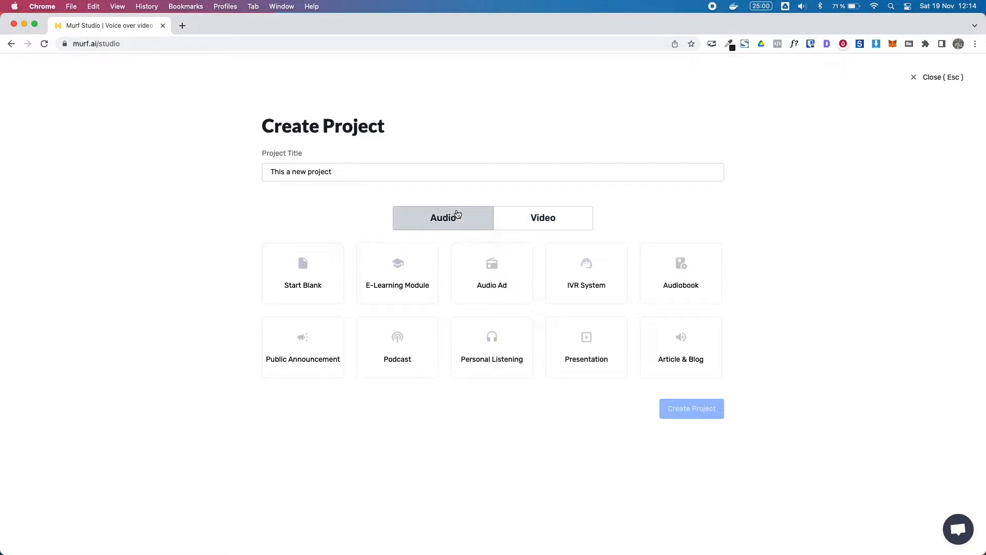
pyautogui.click(303, 265)
pyautogui.click(693, 413)
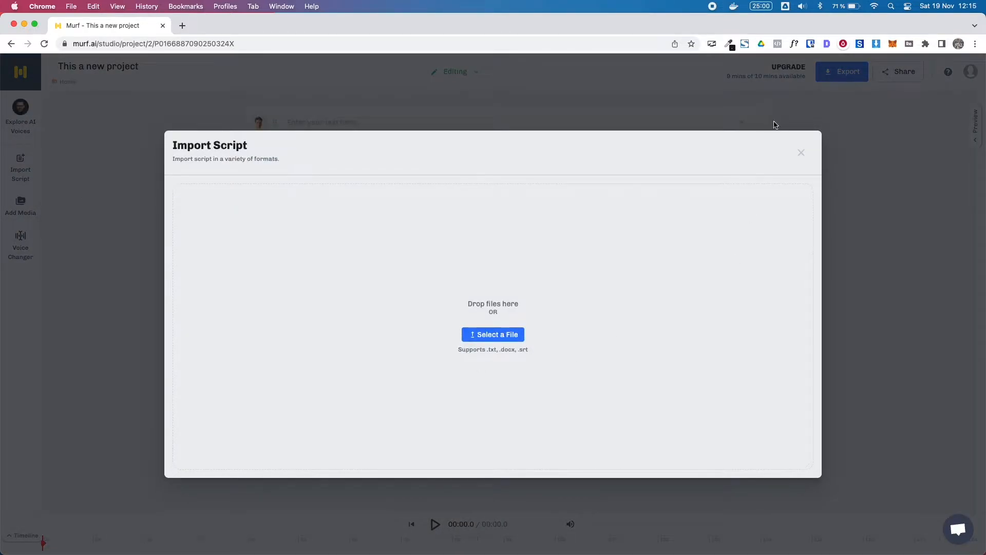
# Close the script import dialog and inspect the project's options for adding media and changing voices.
pyautogui.click(802, 154)
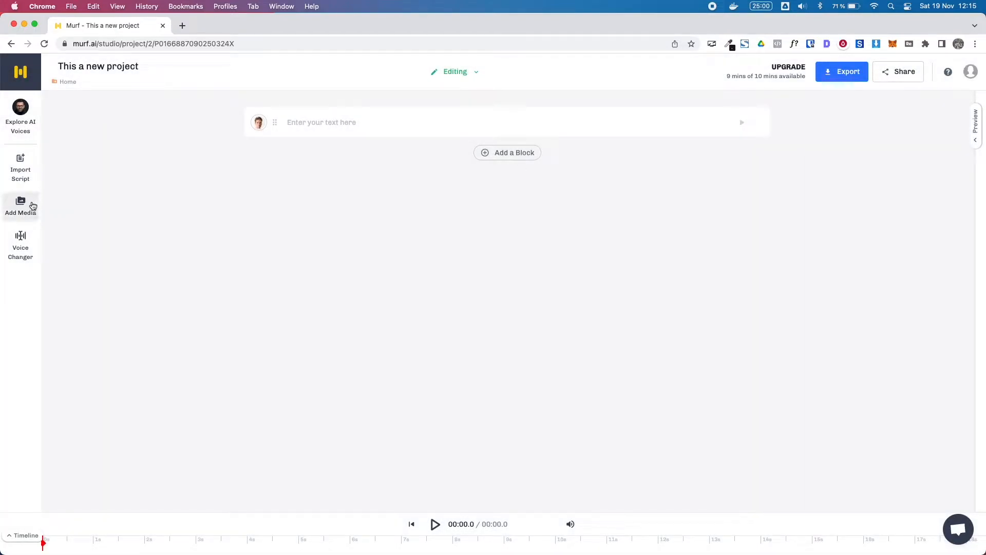
pyautogui.click(33, 205)
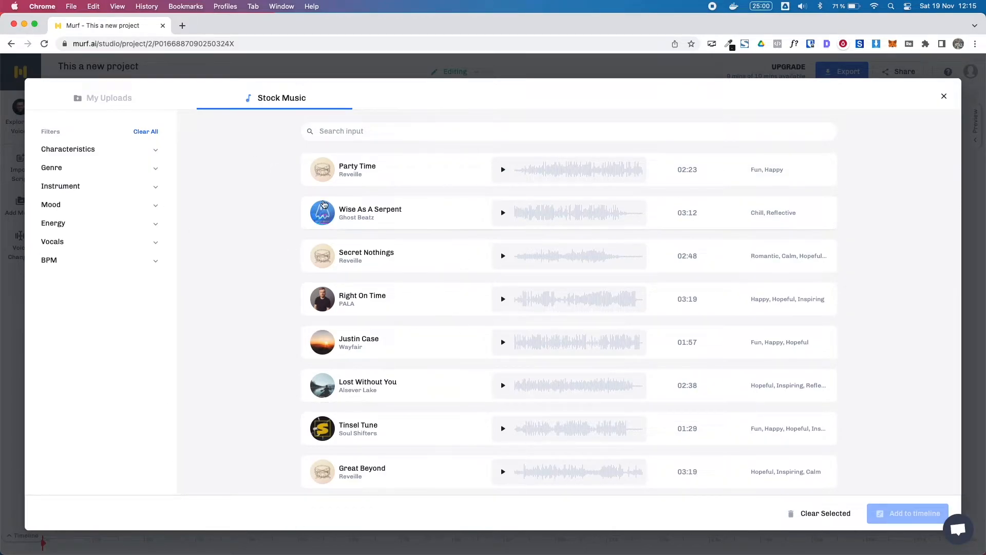
pyautogui.click(105, 101)
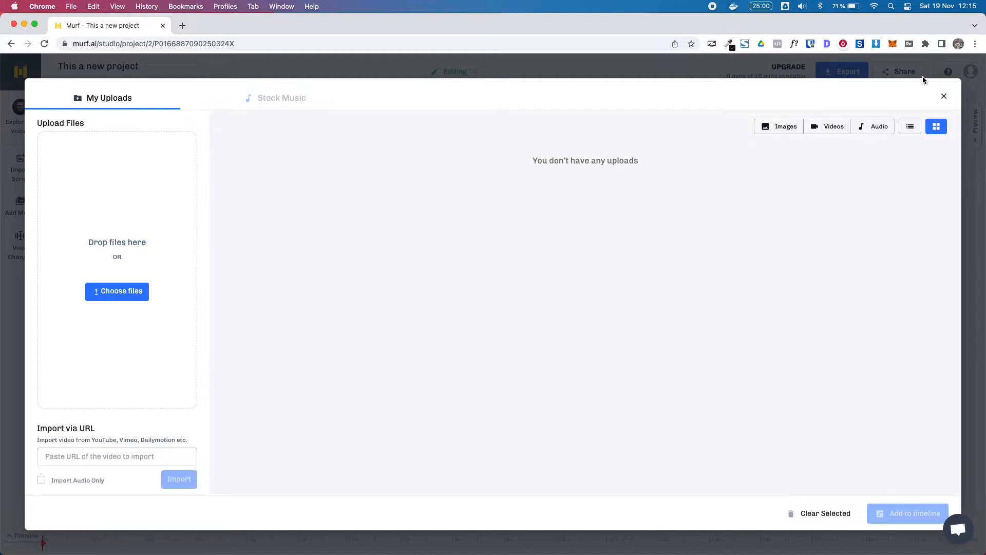
pyautogui.click(944, 96)
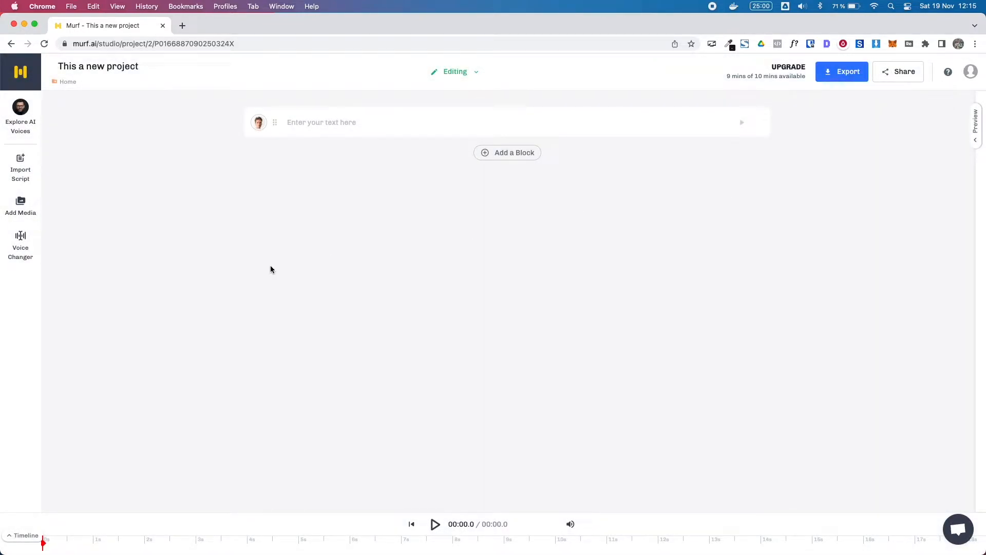
pyautogui.click(10, 264)
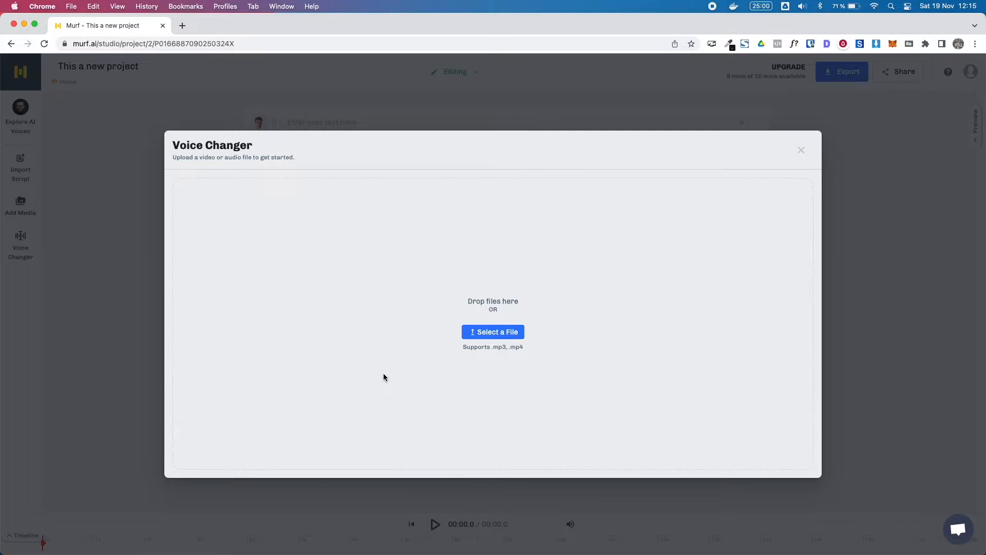
pyautogui.click(801, 150)
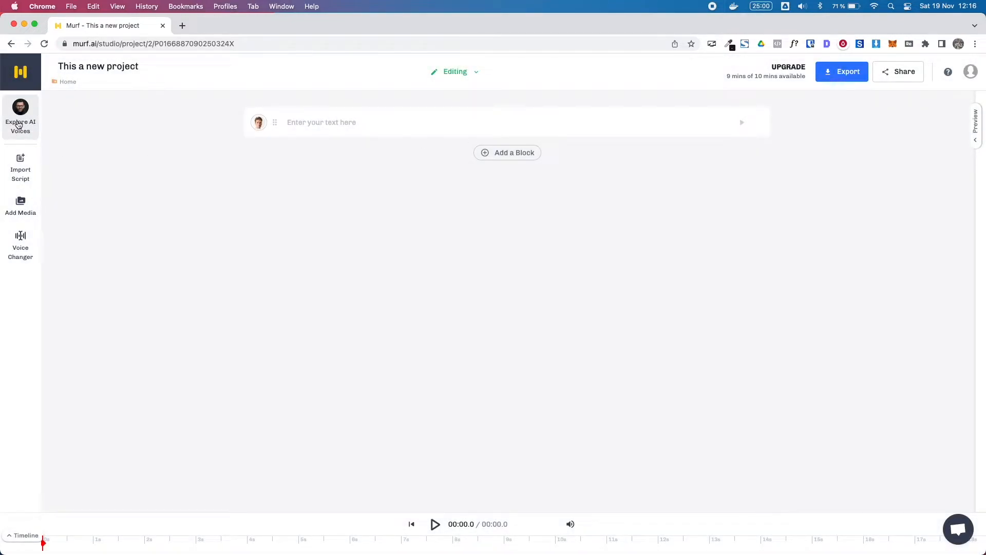
# Open the AI voice library and browse the US and UK English voices.
pyautogui.click(18, 125)
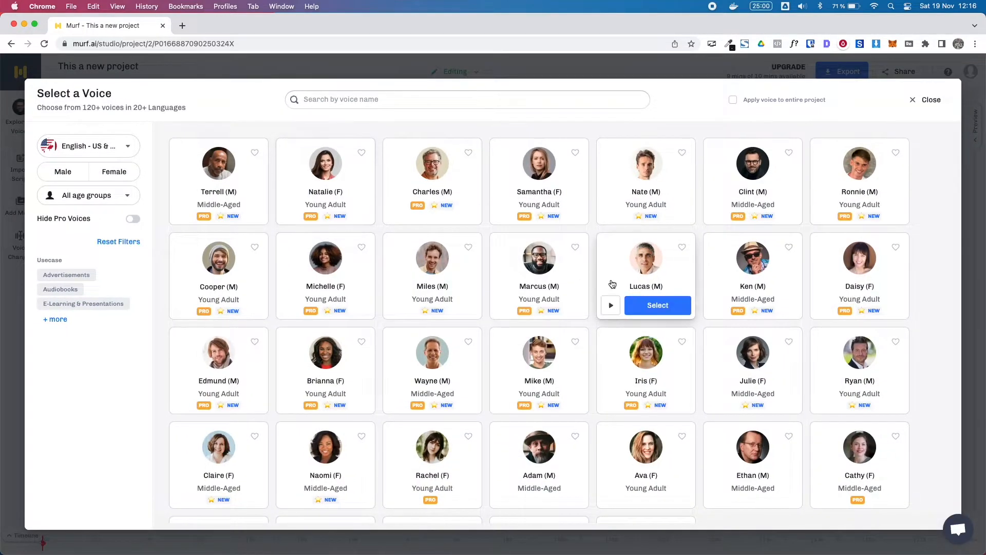
pyautogui.scroll(-6, 612, 284)
pyautogui.scroll(-3, 611, 283)
pyautogui.scroll(8, 611, 283)
pyautogui.scroll(-8, 611, 278)
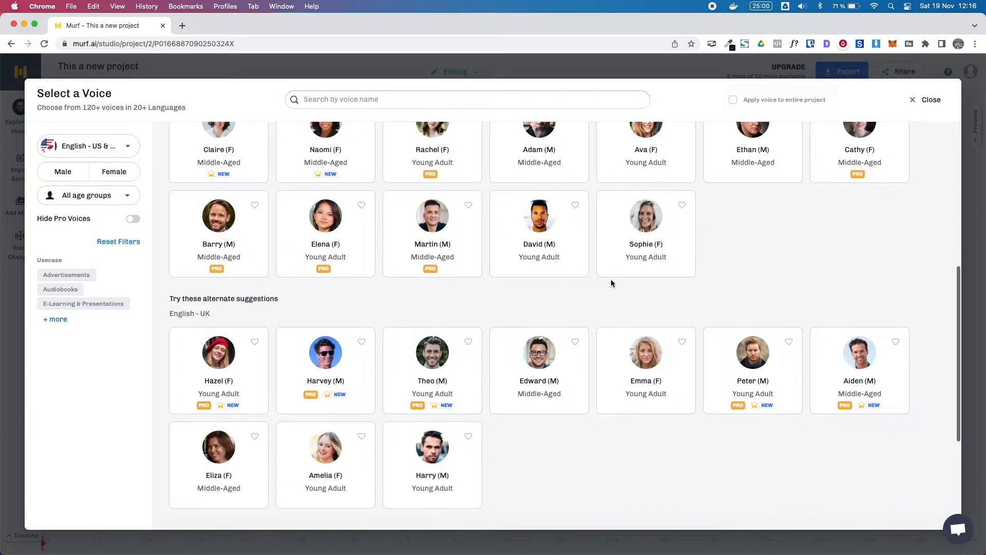
pyautogui.scroll(8, 611, 279)
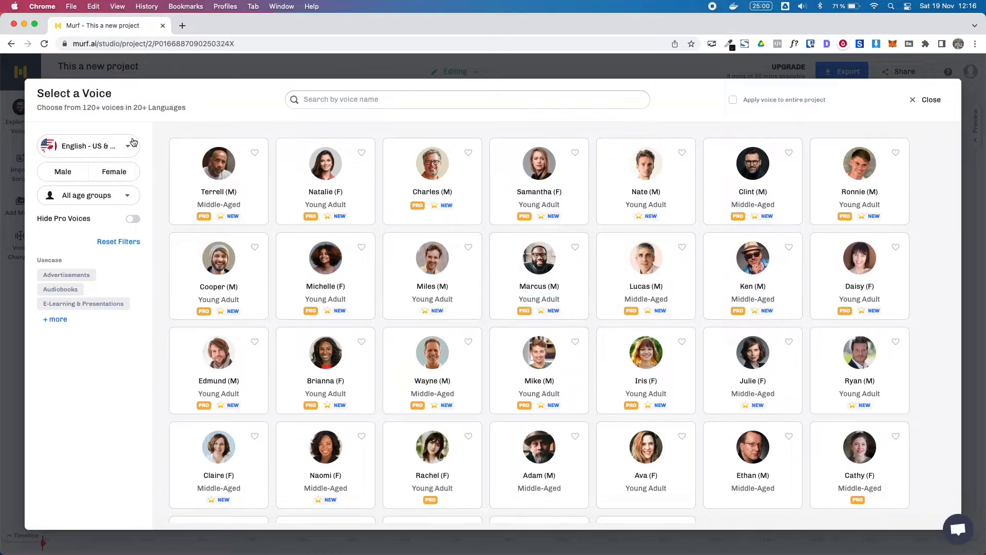
# Review the voice library's available languages and its gender and age group filters.
pyautogui.click(107, 146)
pyautogui.scroll(-1, 122, 334)
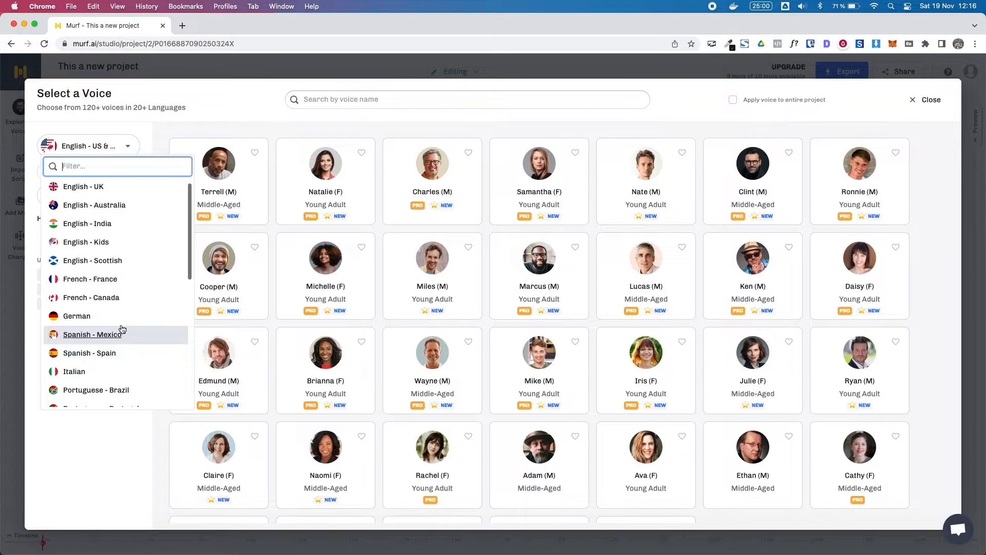
pyautogui.scroll(-3, 128, 245)
pyautogui.scroll(-5, 128, 247)
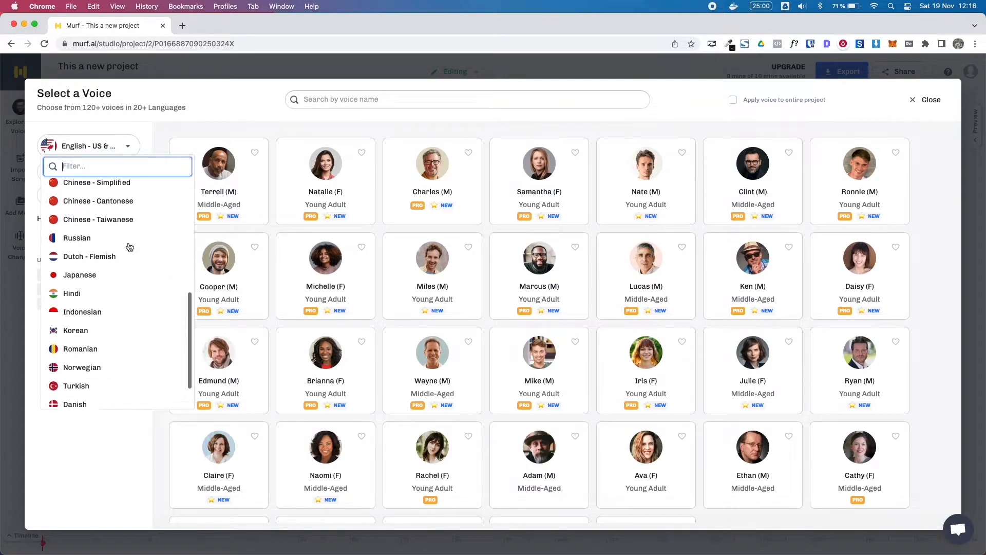
pyautogui.scroll(8, 130, 371)
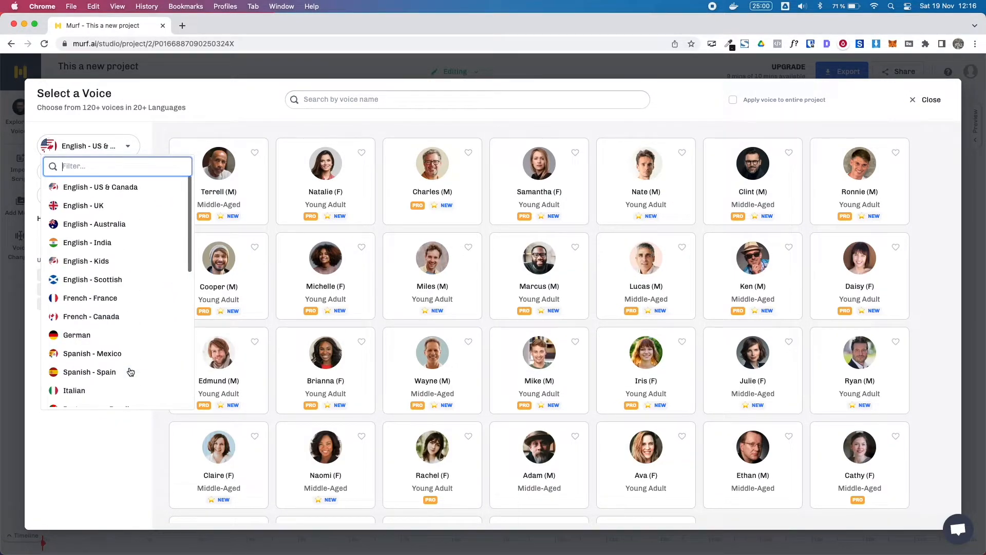
pyautogui.doubleClick(141, 143)
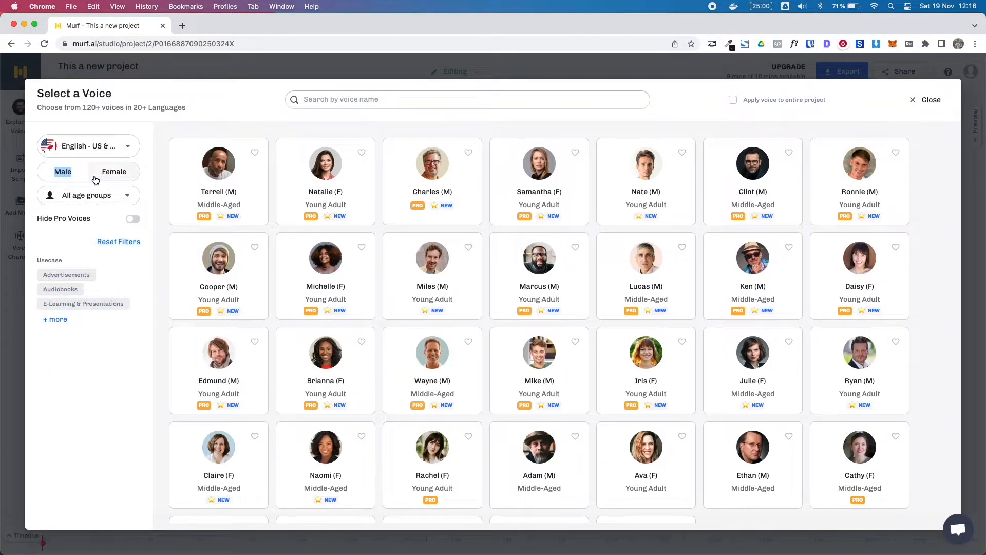
pyautogui.click(117, 195)
pyautogui.click(116, 197)
# Listen to the sample previews of the Terrell (M) and Samantha (F) voices.
pyautogui.moveTo(635, 278)
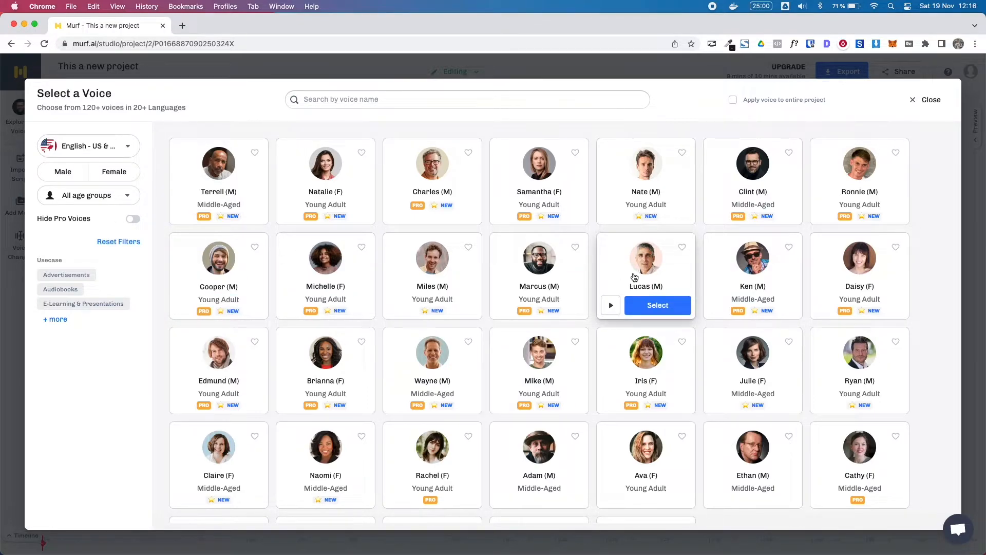
pyautogui.moveTo(311, 189)
pyautogui.moveTo(184, 217)
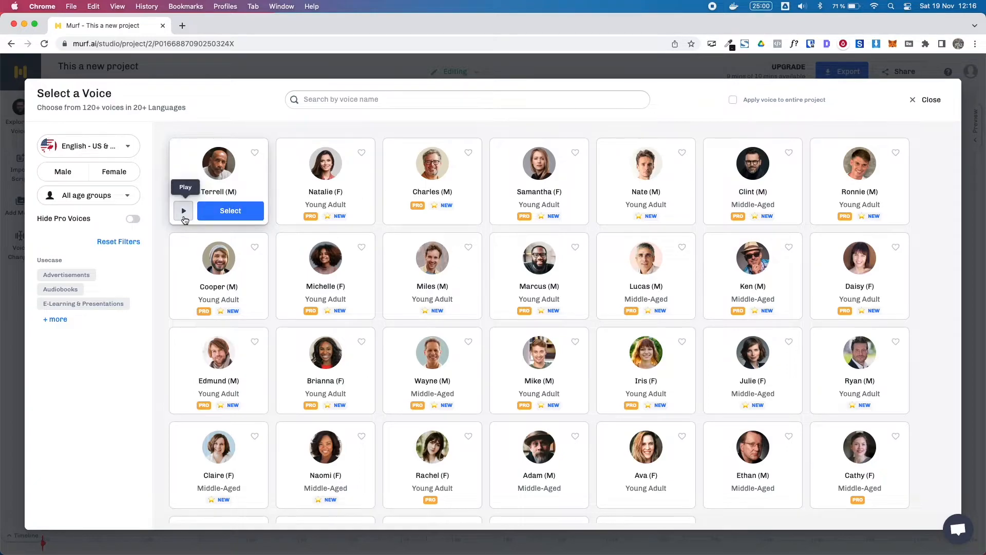
pyautogui.click(184, 217)
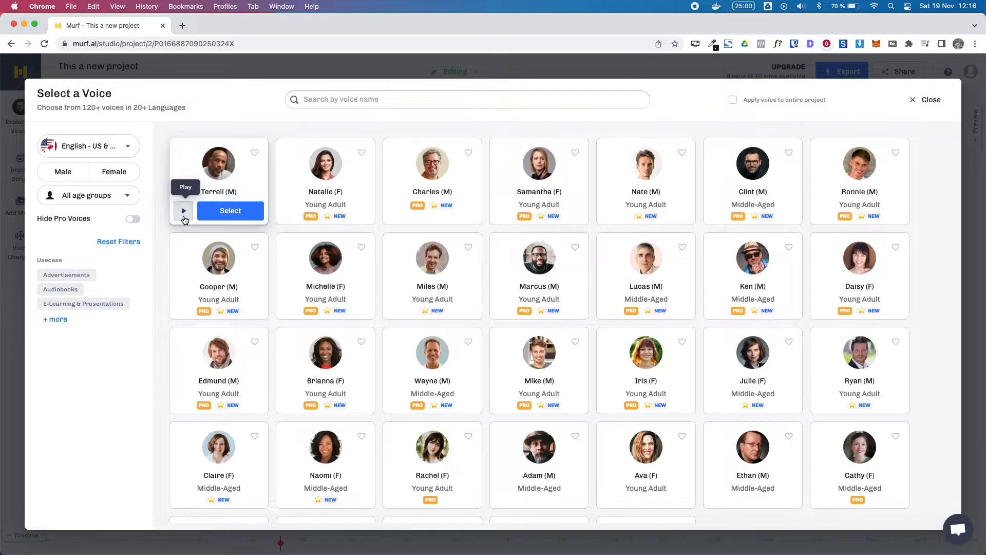
pyautogui.moveTo(575, 181)
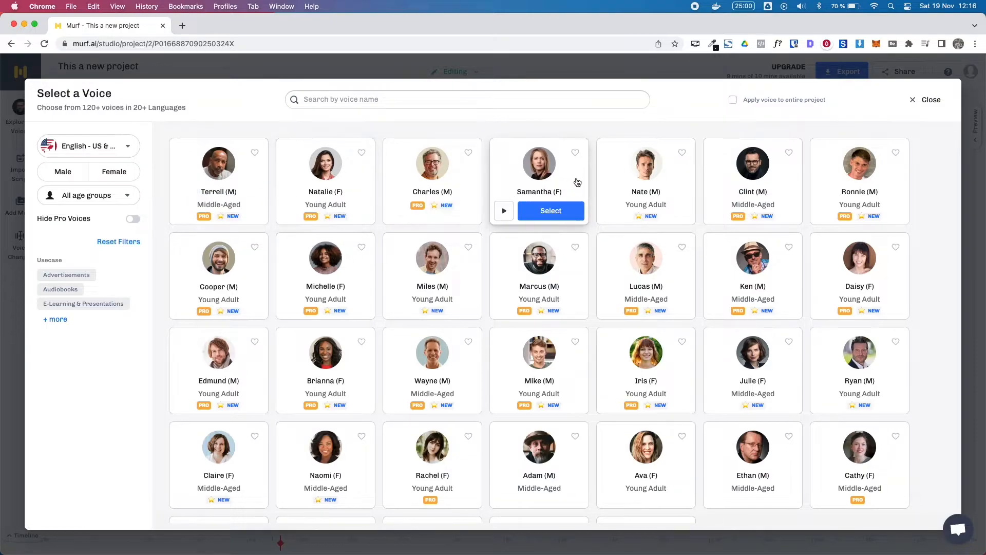
pyautogui.click(500, 214)
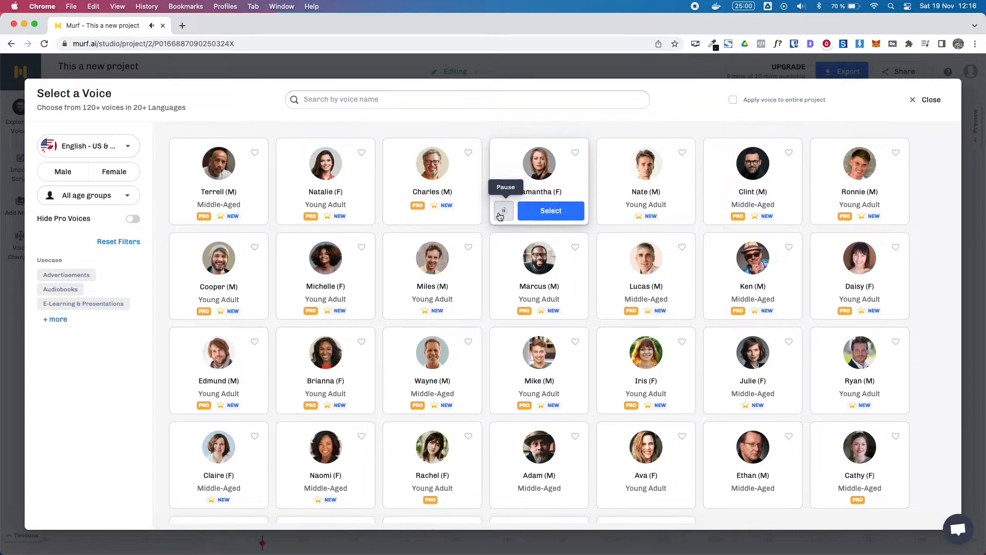
pyautogui.moveTo(508, 242)
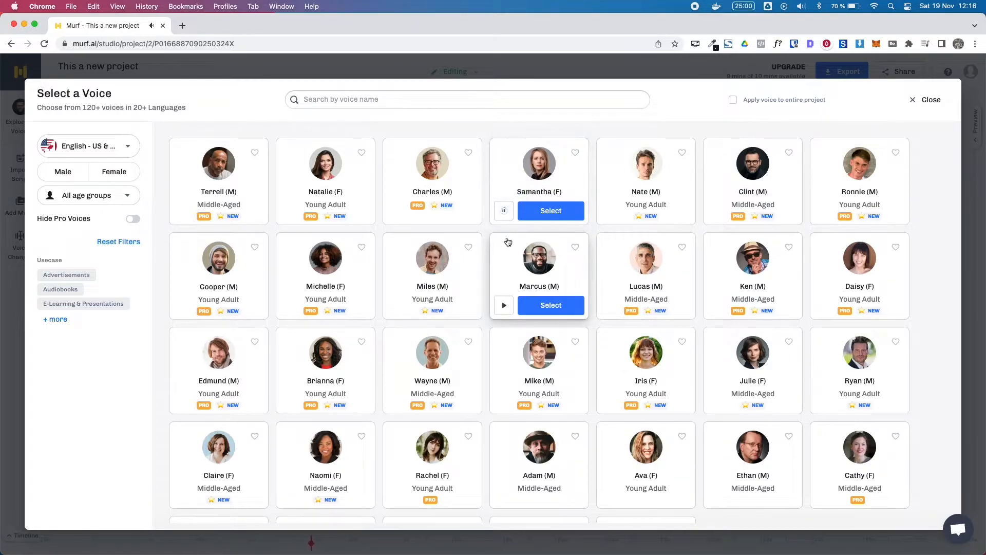
# Stop the Samantha (F) preview, look through the remaining US and UK English voices and close the voice library.
pyautogui.click(504, 211)
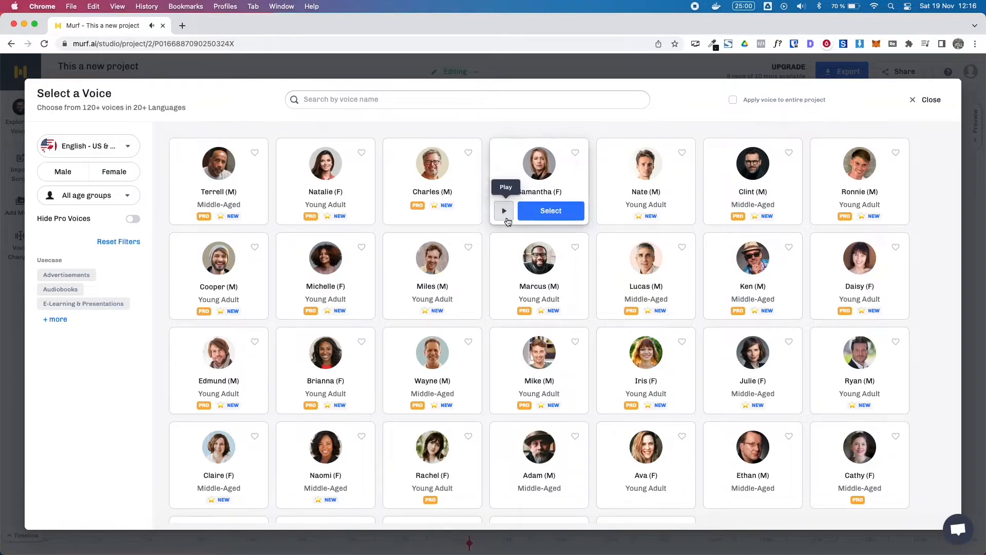
pyautogui.moveTo(542, 362)
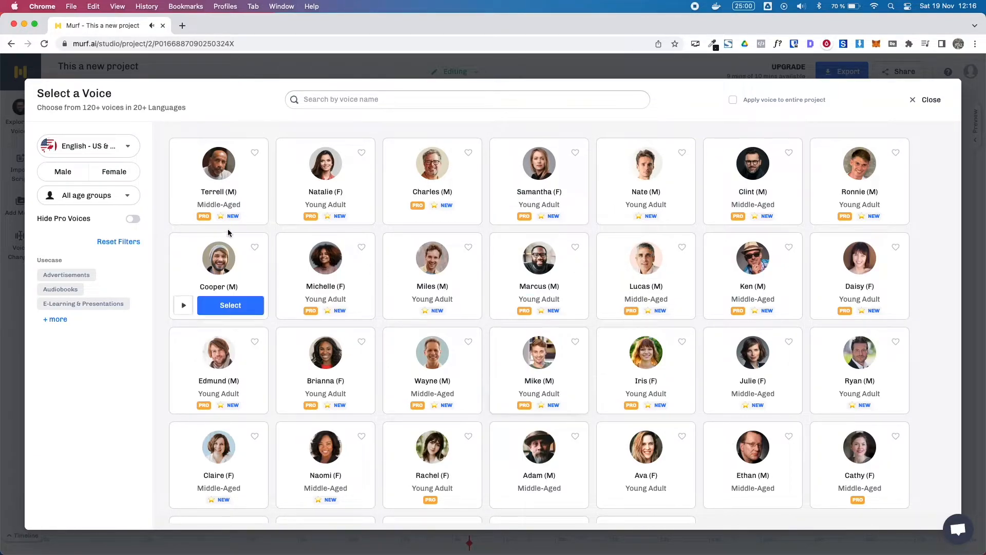
pyautogui.moveTo(322, 237)
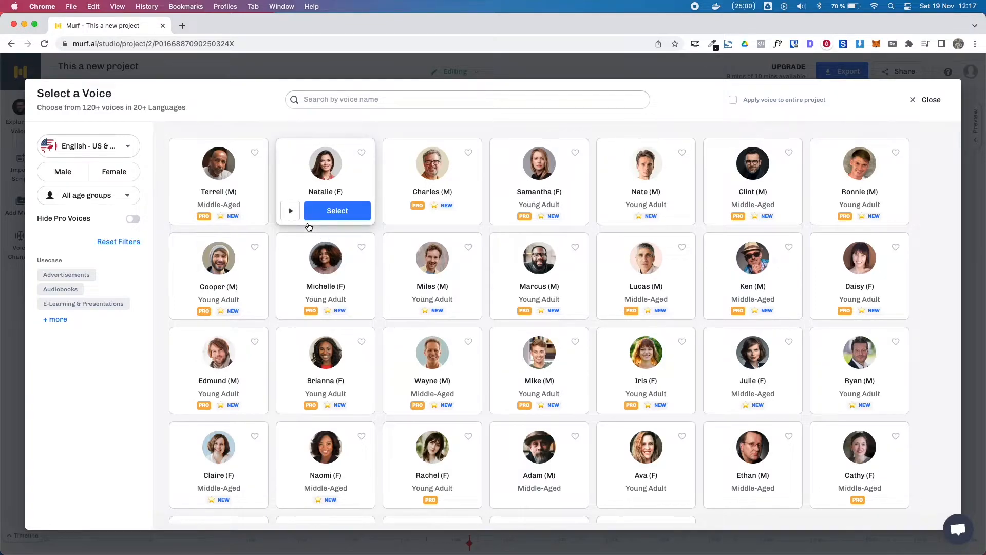
pyautogui.moveTo(631, 361)
pyautogui.scroll(-2, 631, 361)
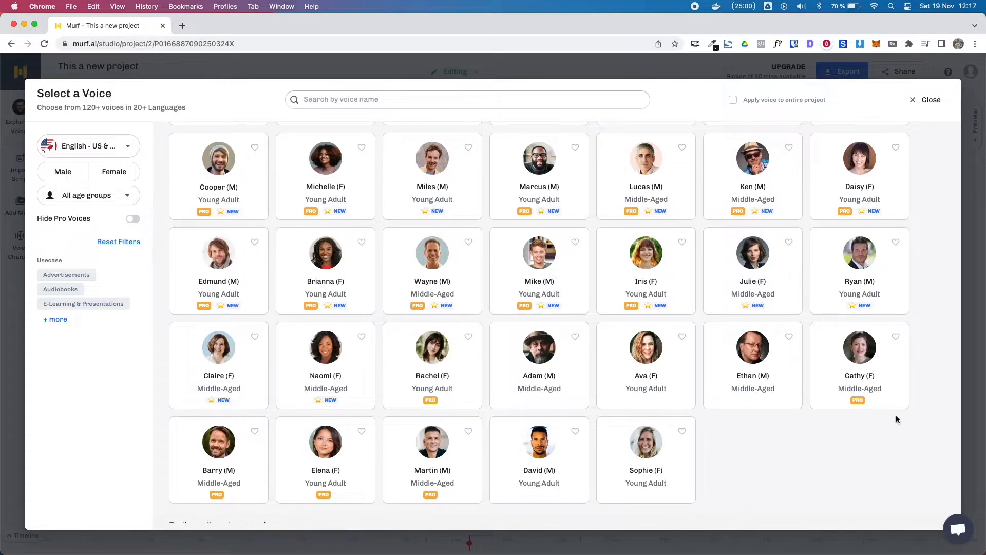
pyautogui.moveTo(318, 395)
pyautogui.moveTo(543, 473)
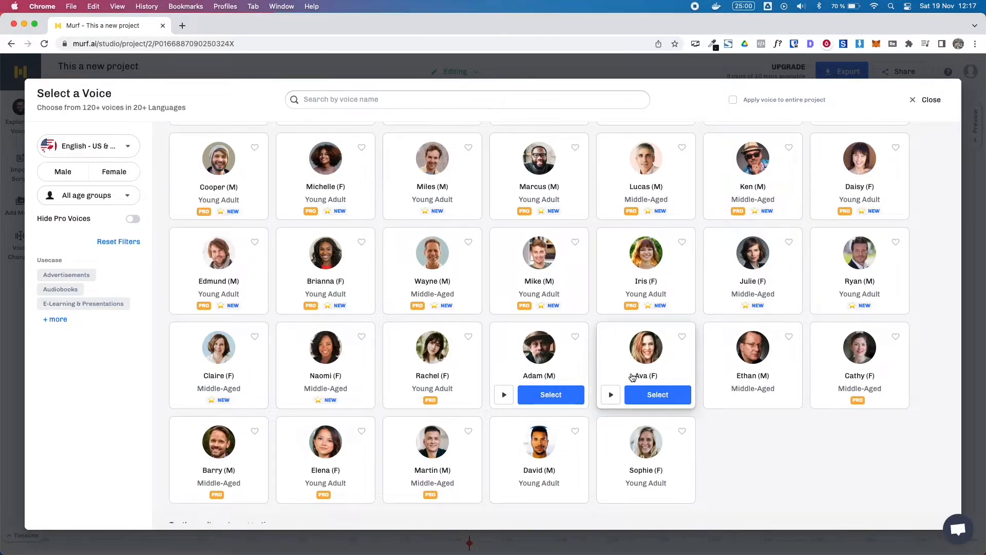
pyautogui.moveTo(724, 247)
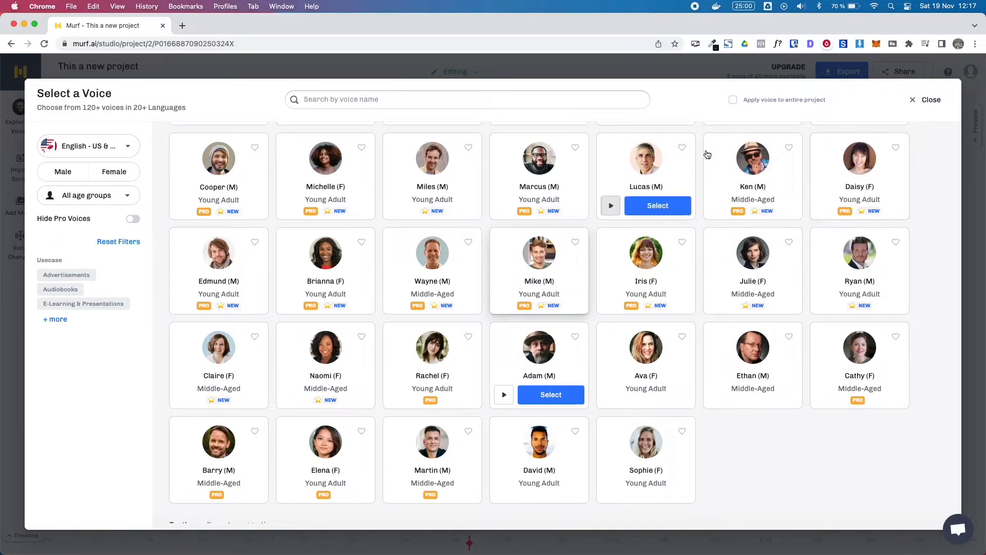
pyautogui.click(930, 100)
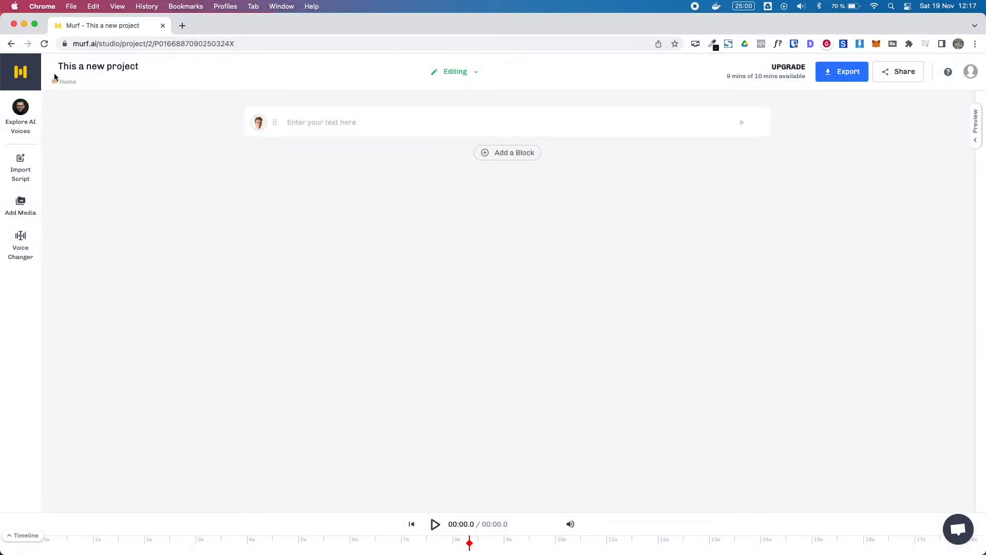
# Open the existing project The Beatles to view its script, and return to the projects list.
pyautogui.click(19, 73)
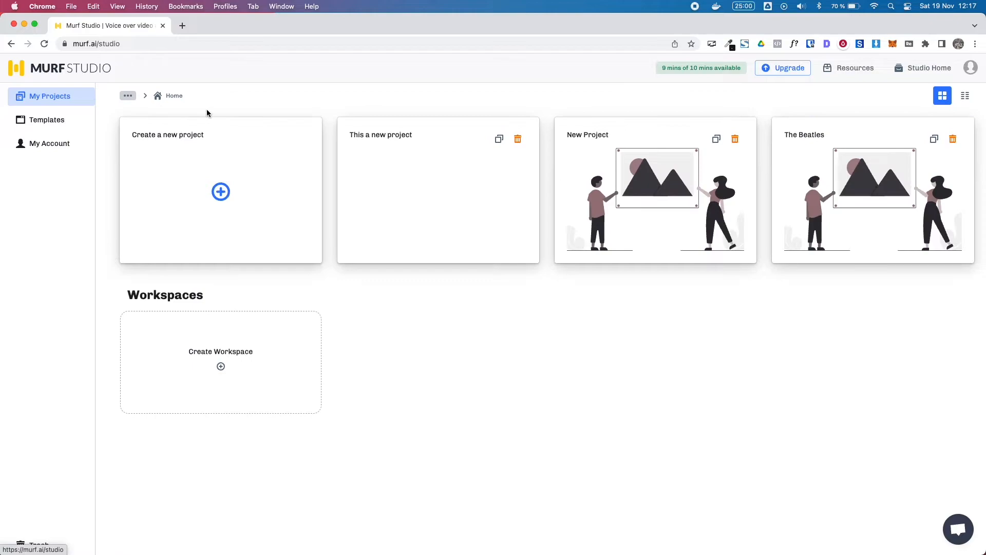
pyautogui.click(855, 184)
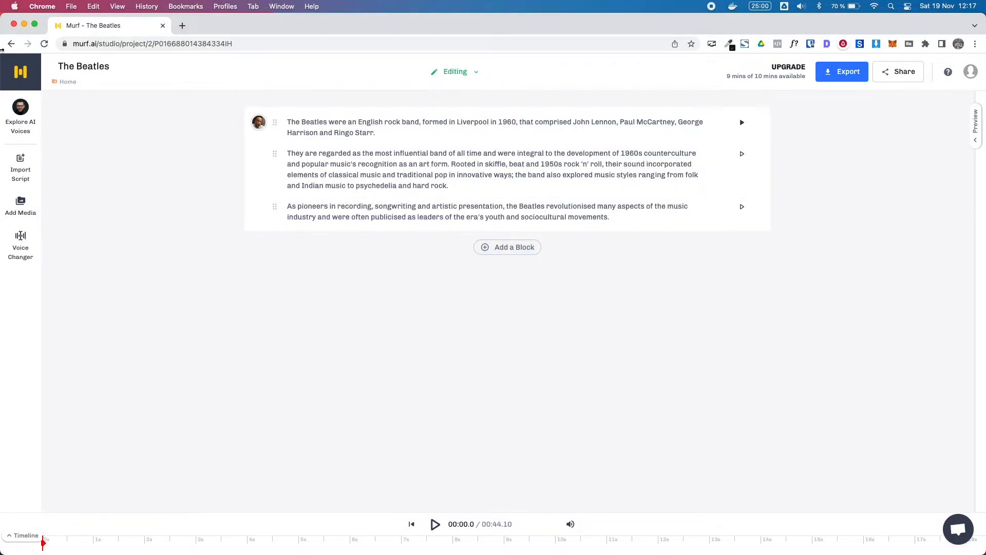
pyautogui.click(20, 72)
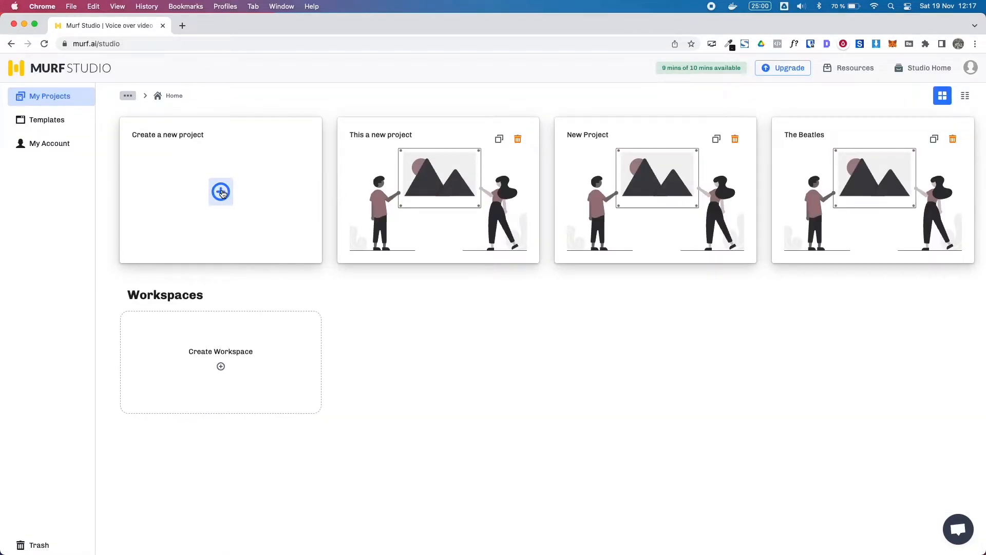
# Create a blank audio project titled Beatles.
pyautogui.click(221, 192)
pyautogui.tripleClick(315, 180)
pyautogui.write('Beatles')
pyautogui.click(295, 254)
pyautogui.click(706, 419)
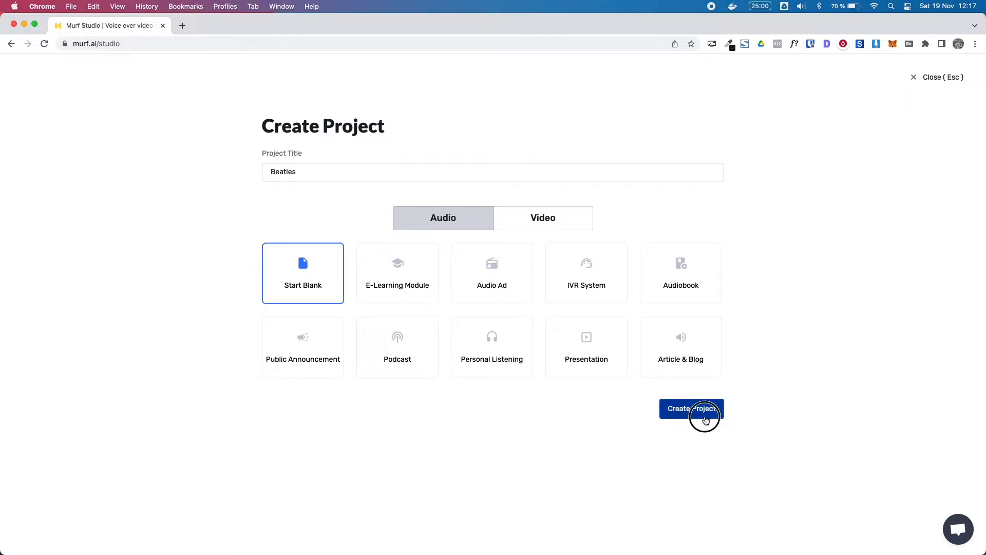
# Search the web for "the beatles wikipedia" in a new browser tab and open the English Wikipedia article.
pyautogui.press('super+t')
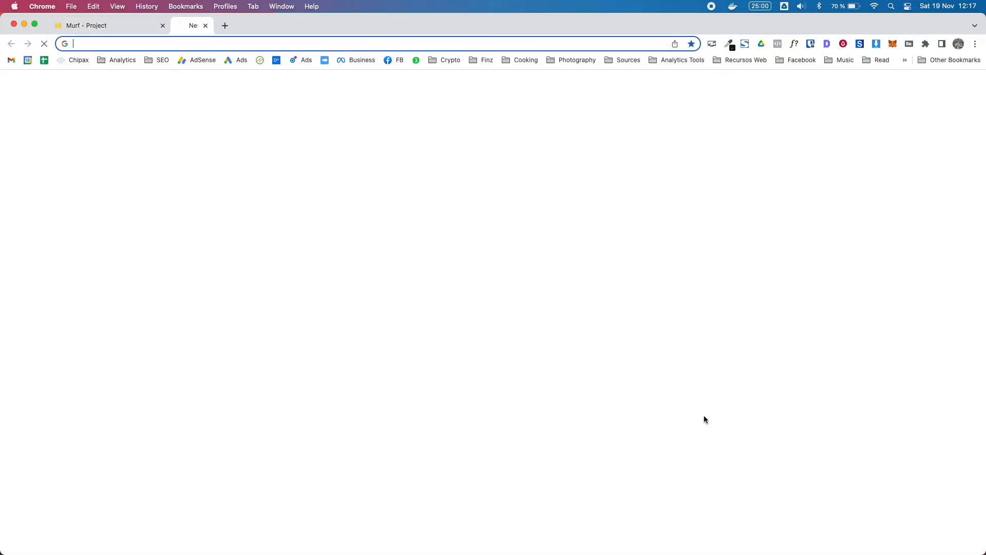
pyautogui.write('the beatle')
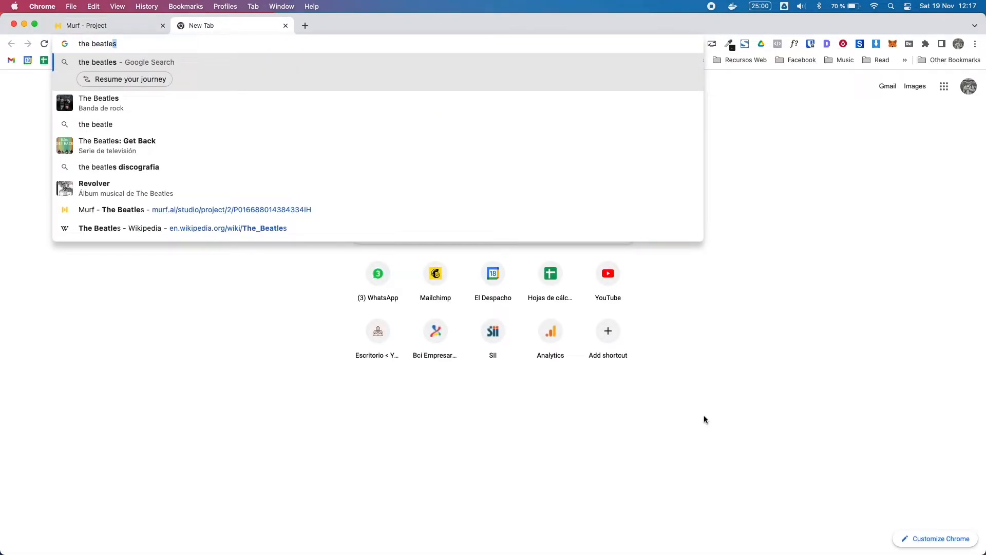
pyautogui.write('s wik')
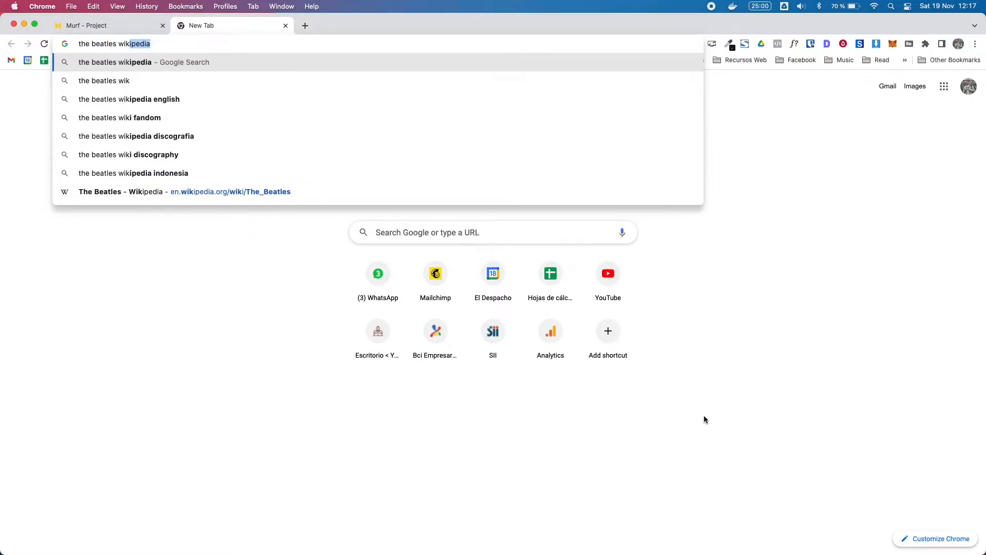
pyautogui.press('Return')
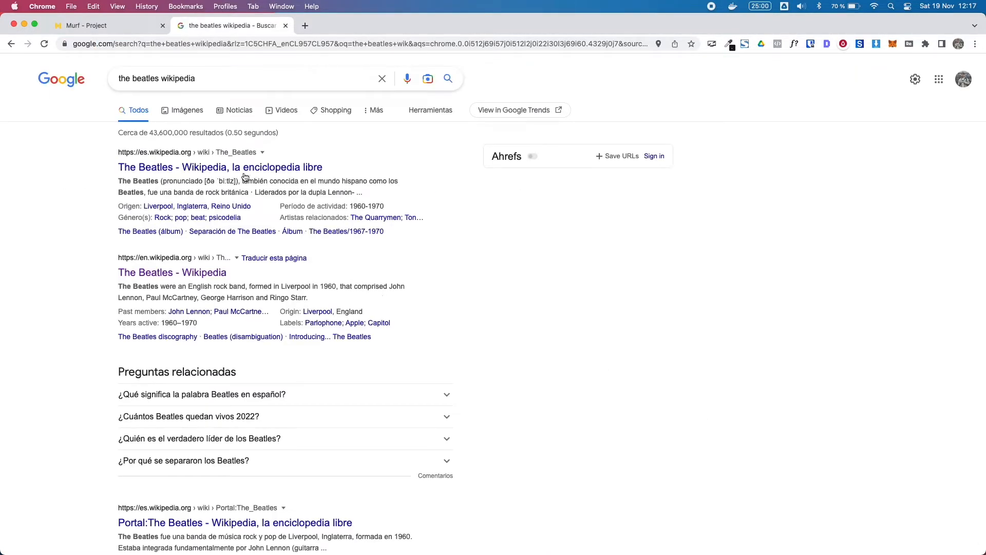
pyautogui.click(205, 272)
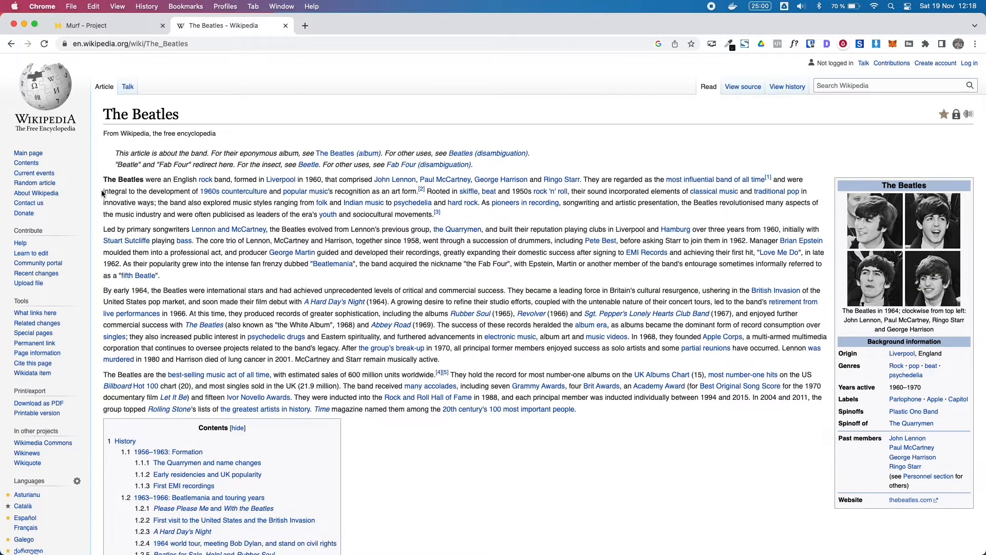
# Copy the article's opening paragraph into the Beatles project's empty text block, with the script split by paragraphs.
pyautogui.moveTo(103, 180); pyautogui.dragTo(466, 215)
pyautogui.press('super+c')
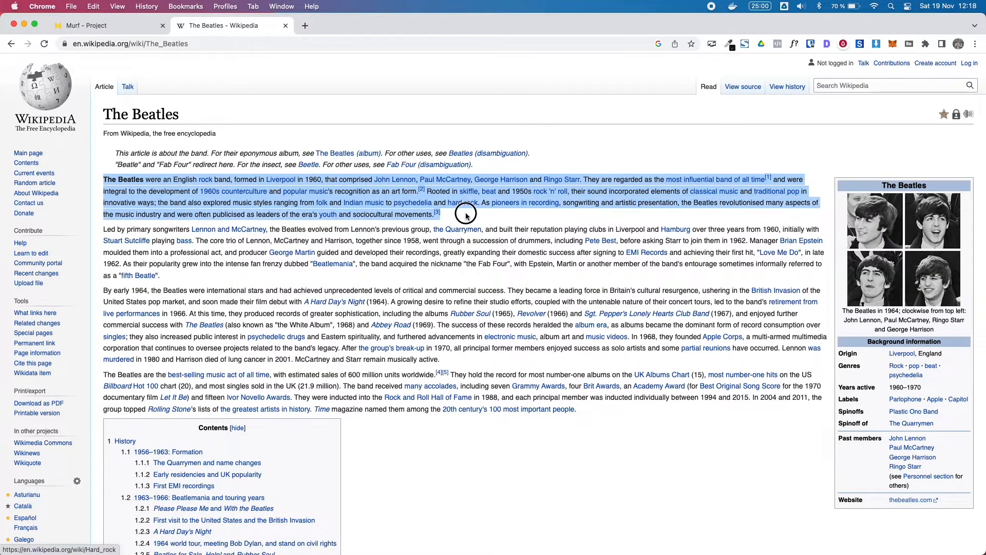
pyautogui.click(83, 30)
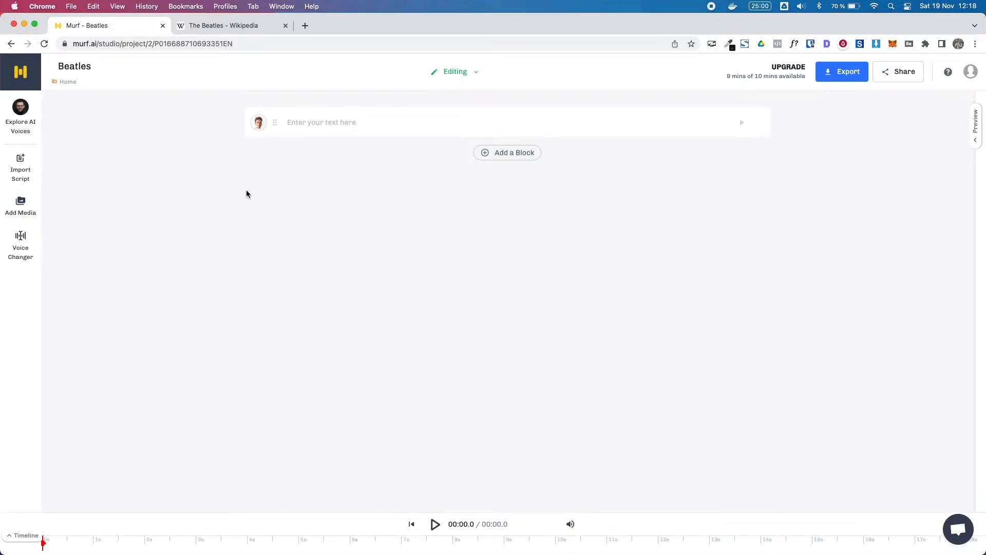
pyautogui.click(364, 122)
pyautogui.press('super+v')
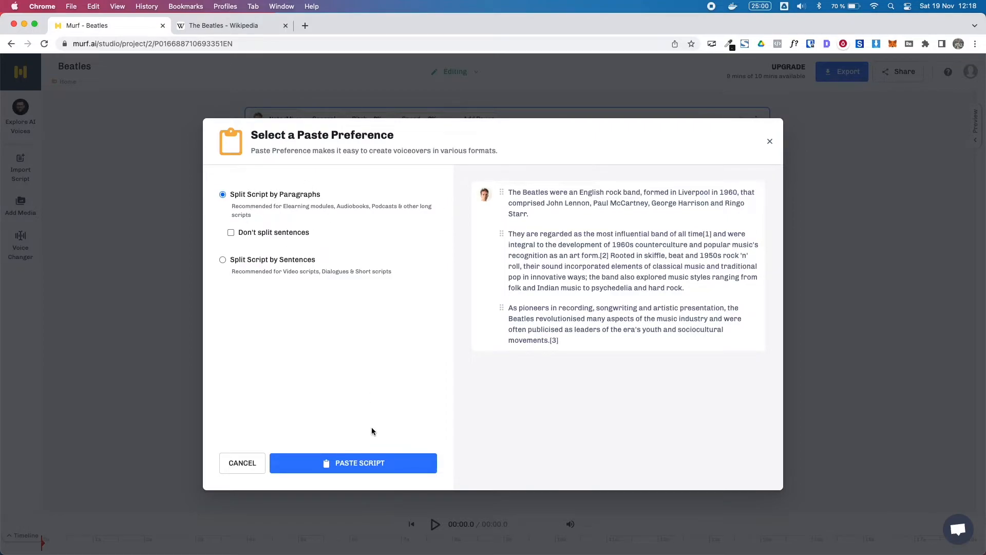
pyautogui.click(362, 465)
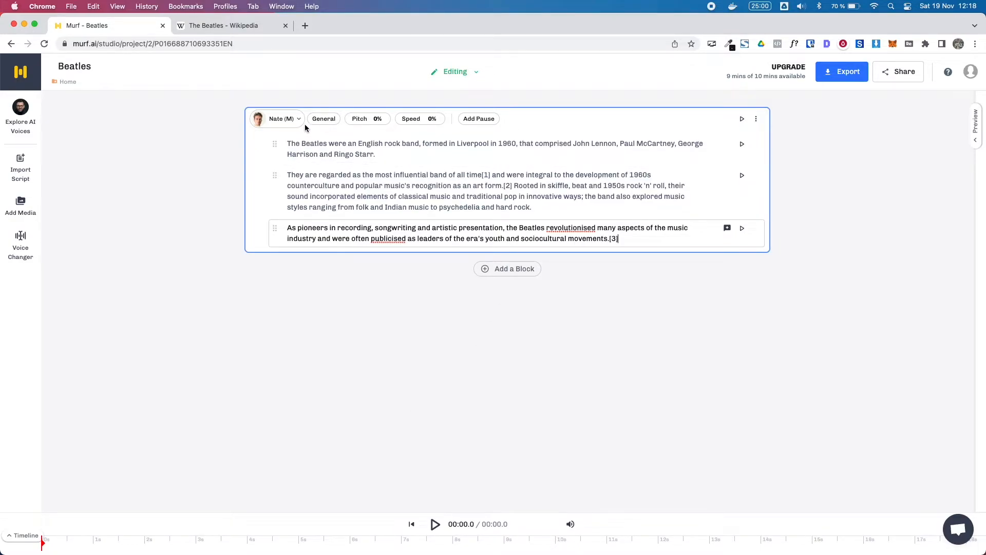
# Preview the Marcus (M) and Terrell (M) voices and assign Terrell (M) to the pasted script block.
pyautogui.click(285, 120)
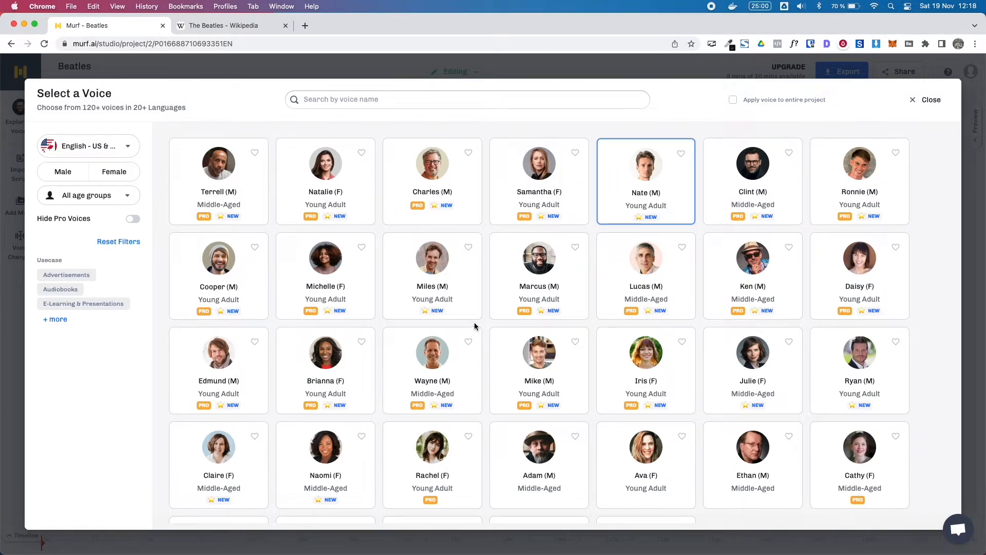
pyautogui.click(505, 308)
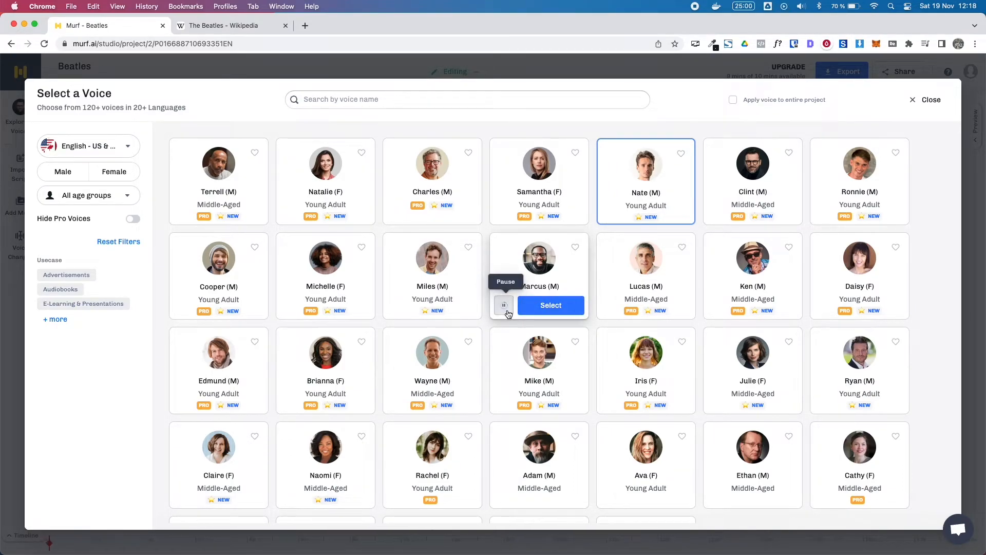
pyautogui.moveTo(435, 445)
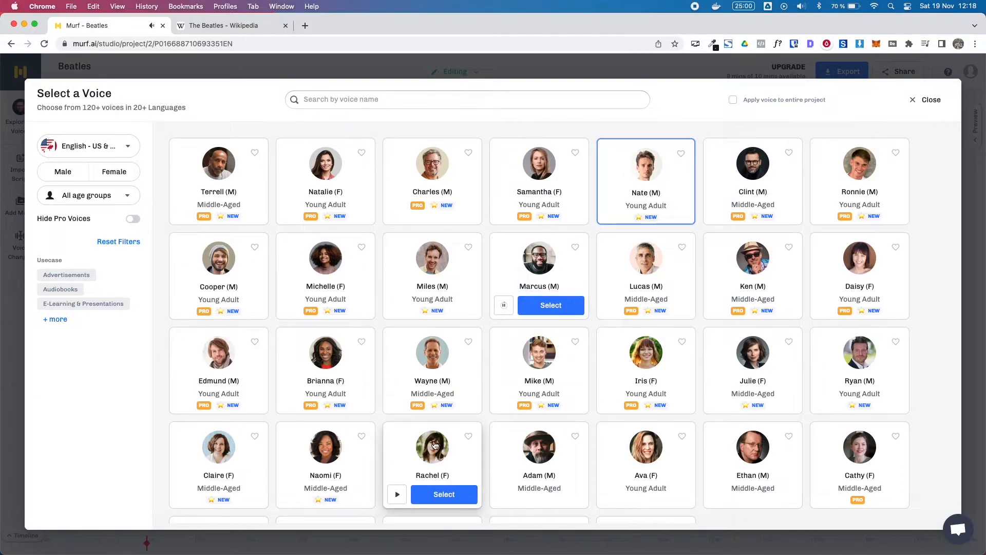
pyautogui.press('XF86AudioLowerVolume')
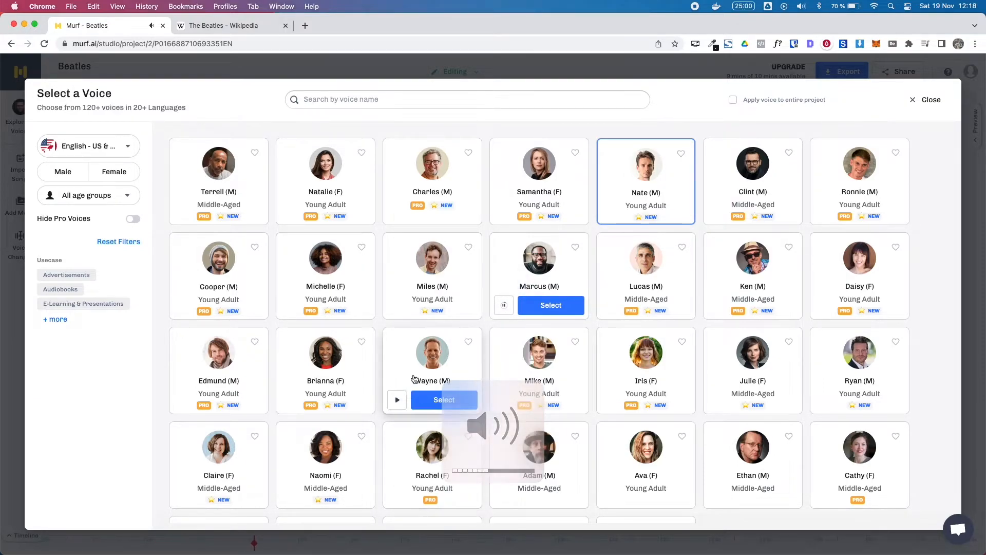
pyautogui.click(504, 305)
pyautogui.moveTo(203, 245)
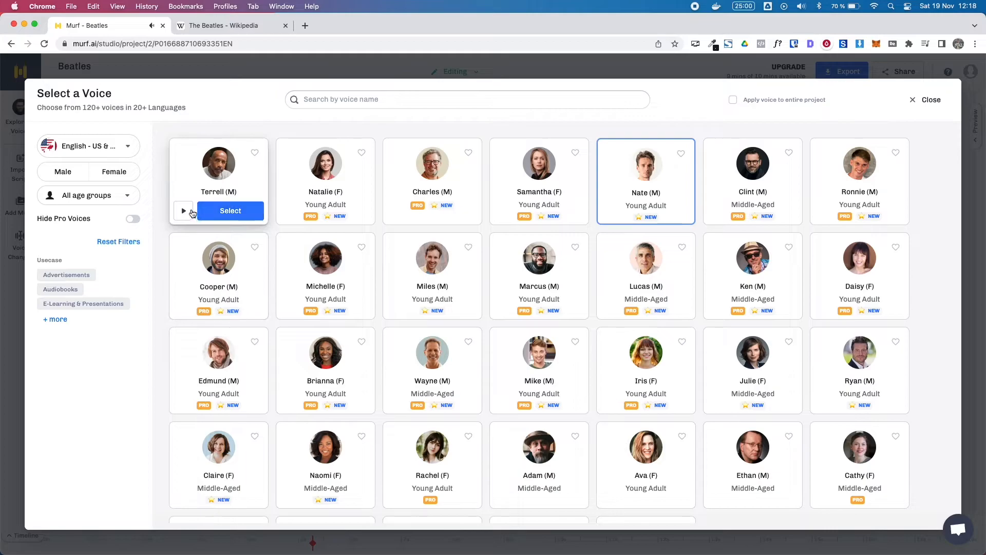
pyautogui.click(188, 211)
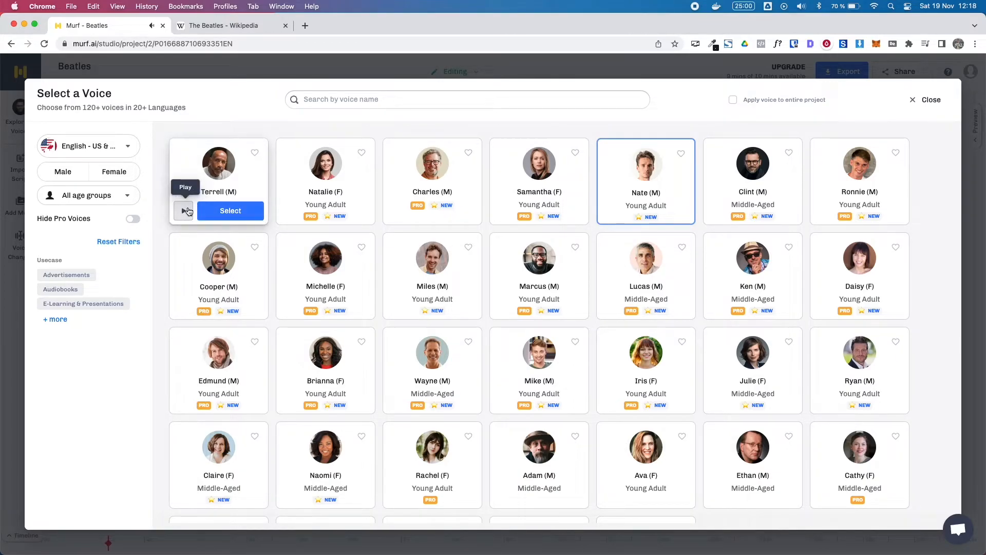
pyautogui.click(220, 173)
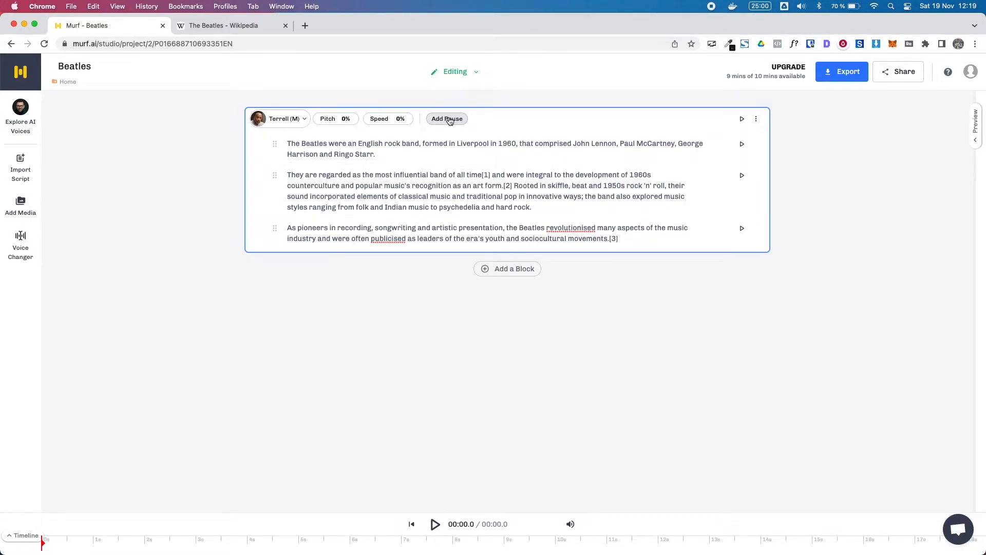
# Generate and play the audio for the first sentence of the script.
pyautogui.click(450, 143)
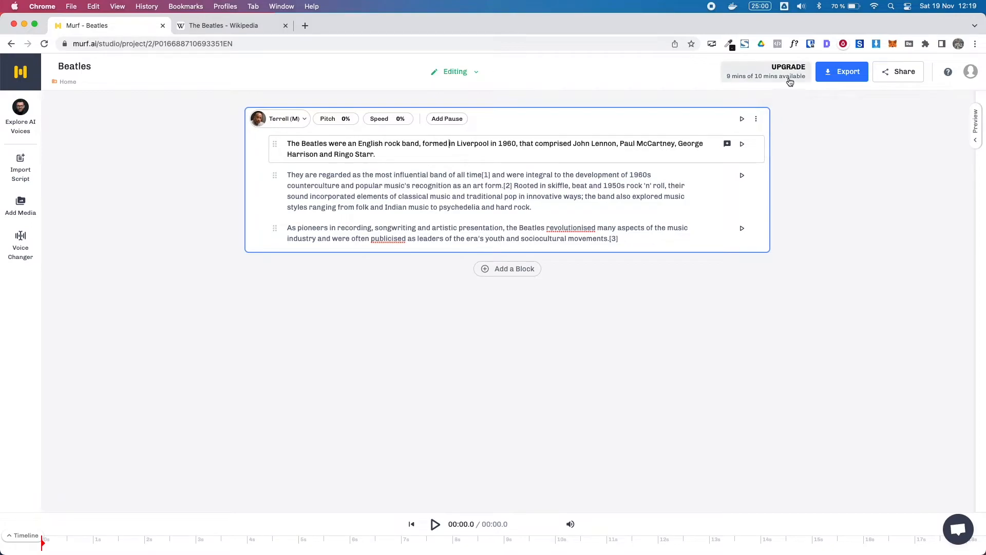
pyautogui.moveTo(789, 81)
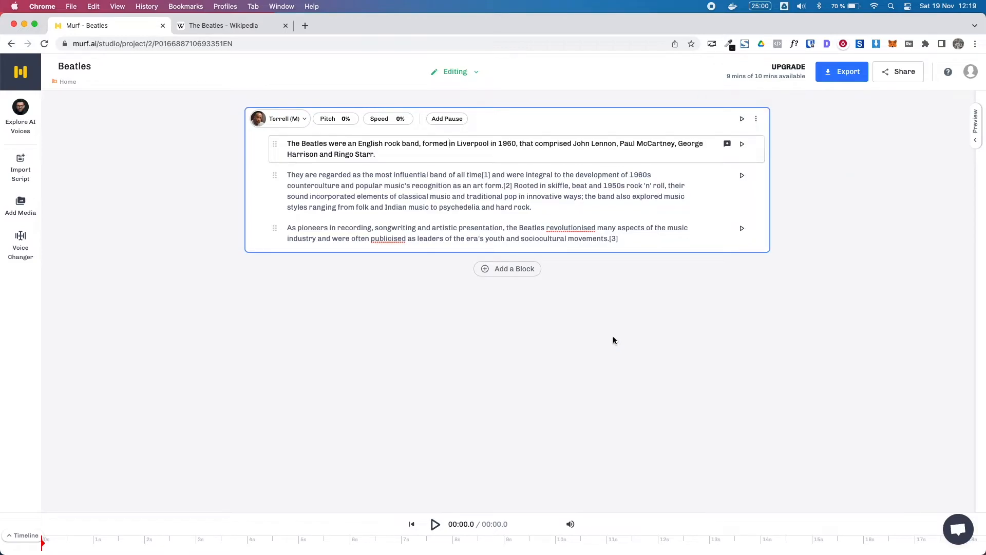
pyautogui.click(745, 149)
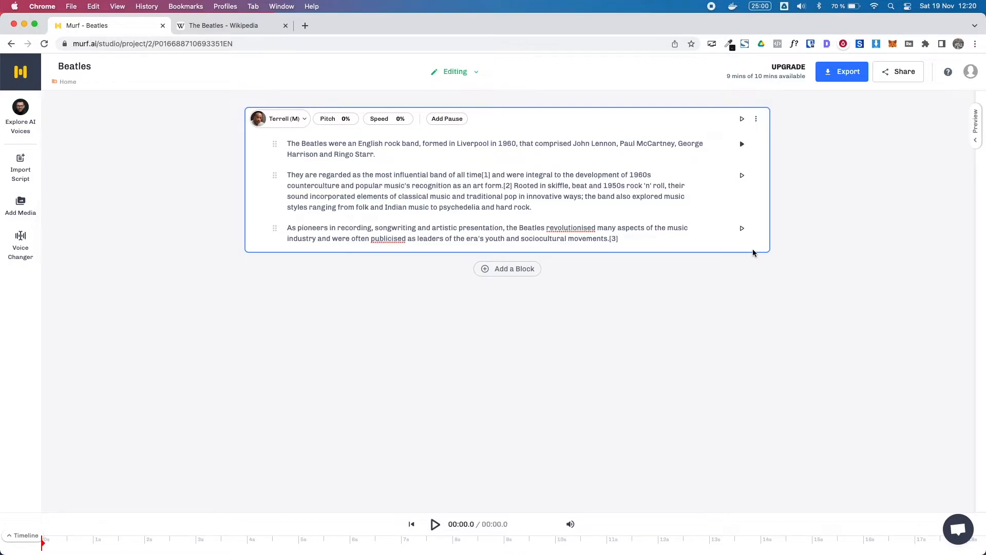
pyautogui.click(742, 145)
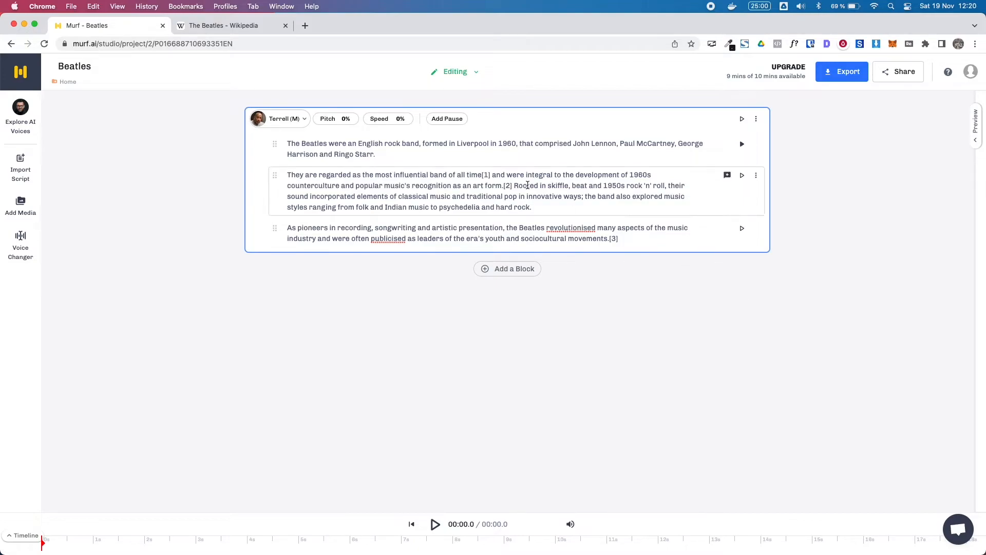
# Check the pronunciation option for the word Liverpool, and generate and play the voiceover for the whole script.
pyautogui.doubleClick(487, 144)
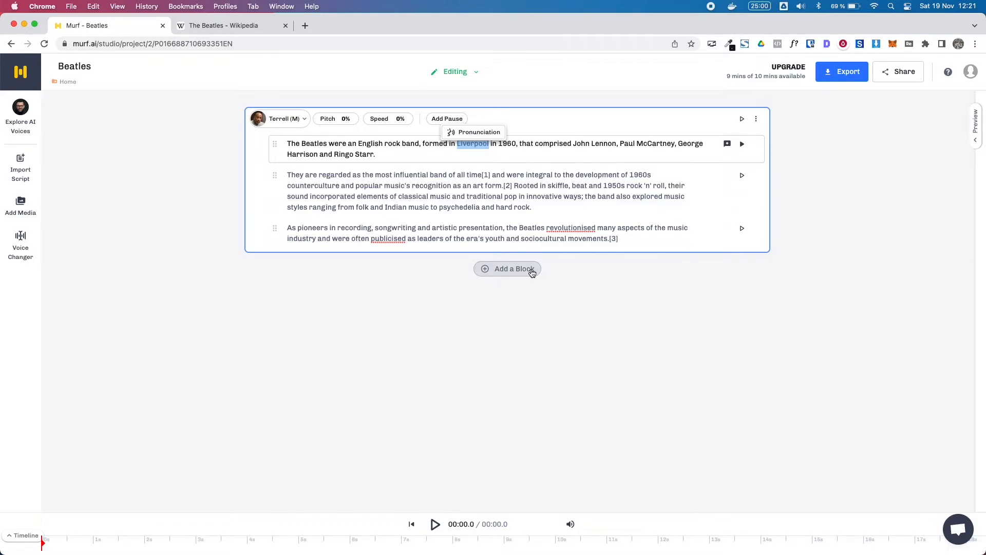
pyautogui.click(689, 306)
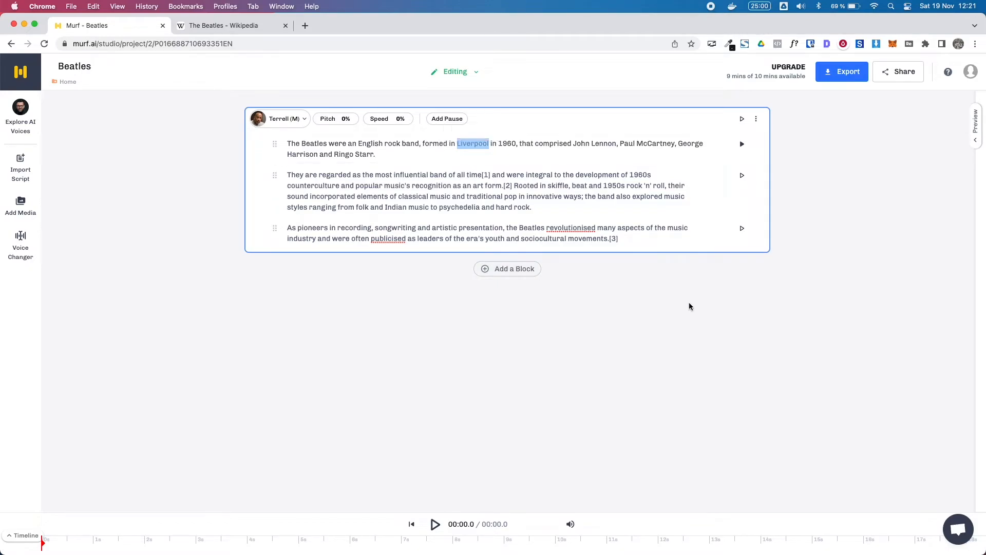
pyautogui.click(436, 524)
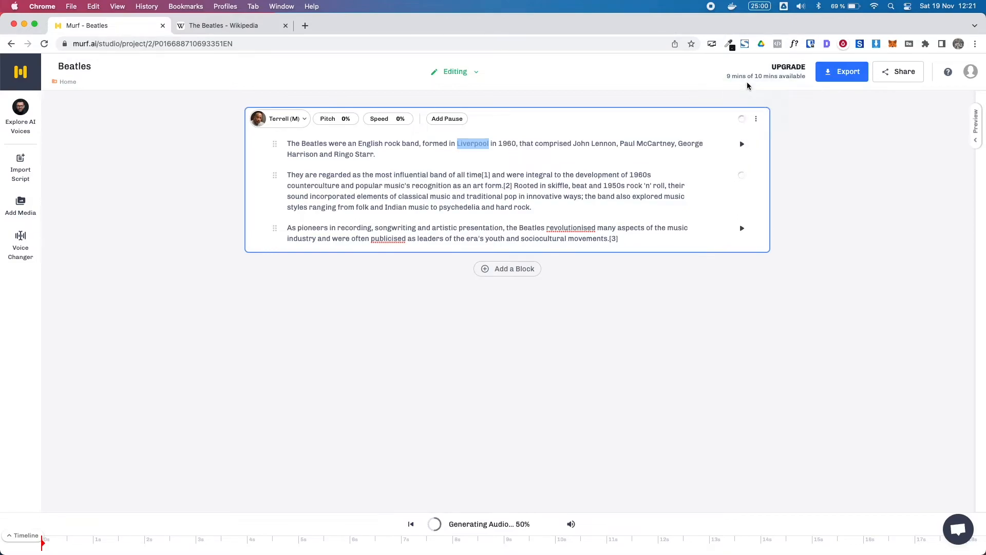
pyautogui.moveTo(733, 82)
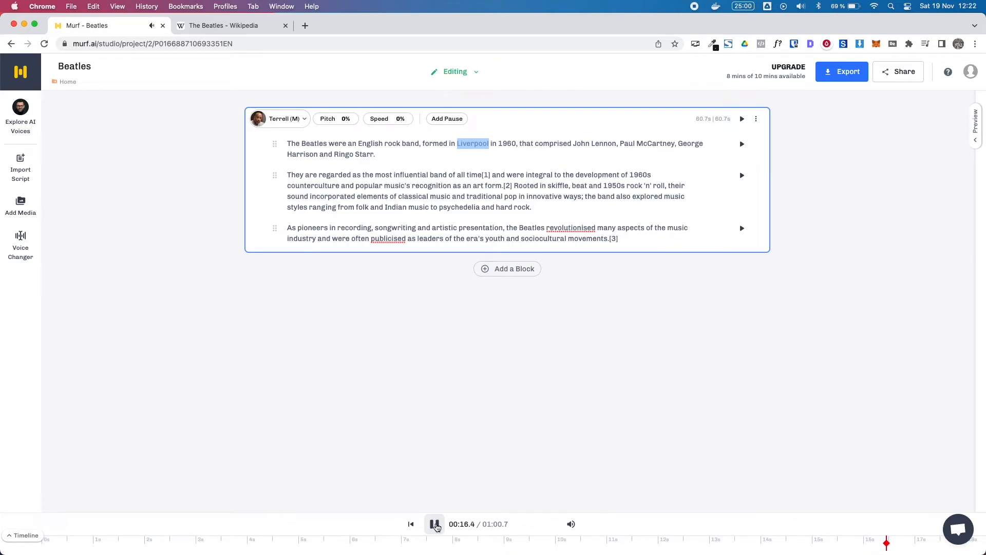
# Stop the playback and try to download the voiceover as a voice-only single MP3 file in medium quality and mono.
pyautogui.click(435, 524)
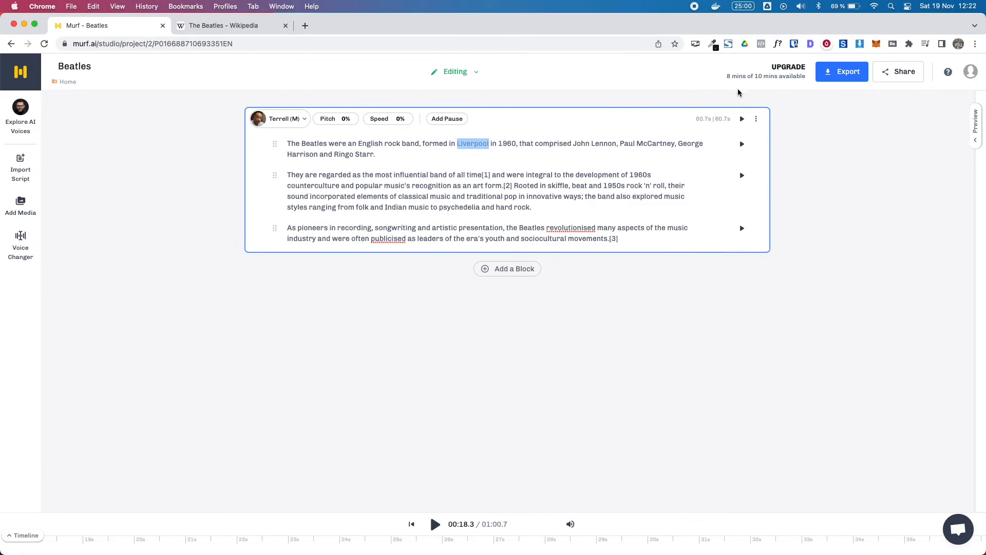
pyautogui.moveTo(744, 76)
pyautogui.click(846, 82)
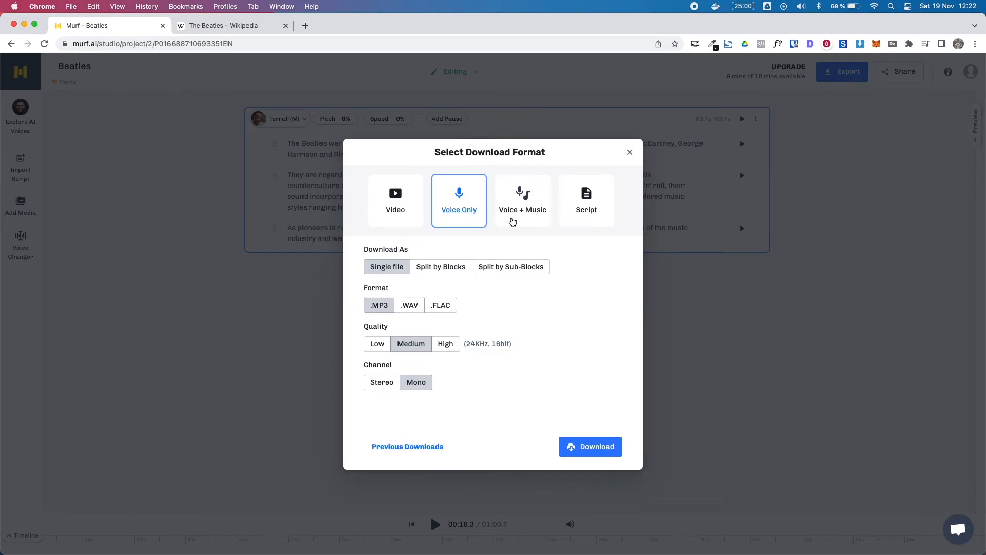
pyautogui.click(599, 454)
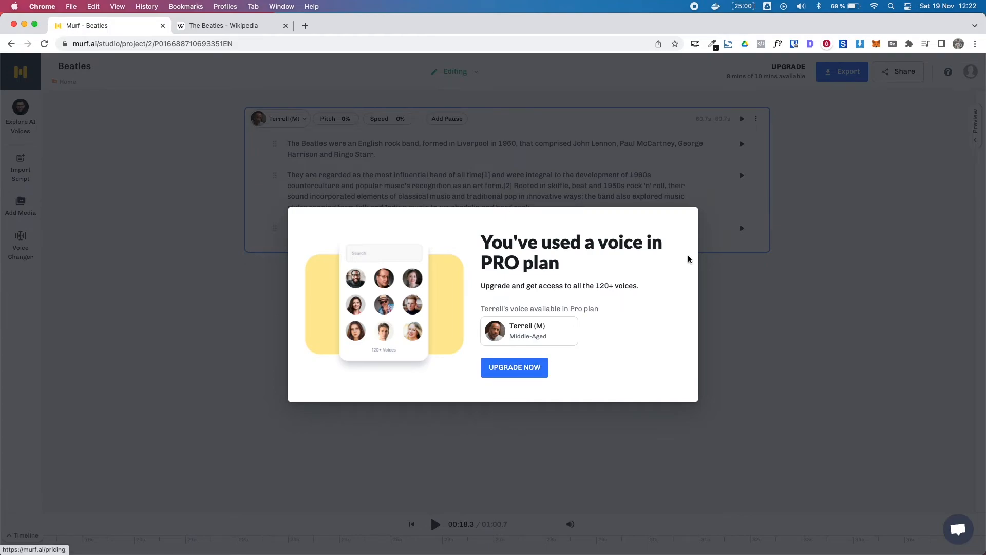
pyautogui.moveTo(491, 286); pyautogui.dragTo(797, 321)
pyautogui.click(797, 321)
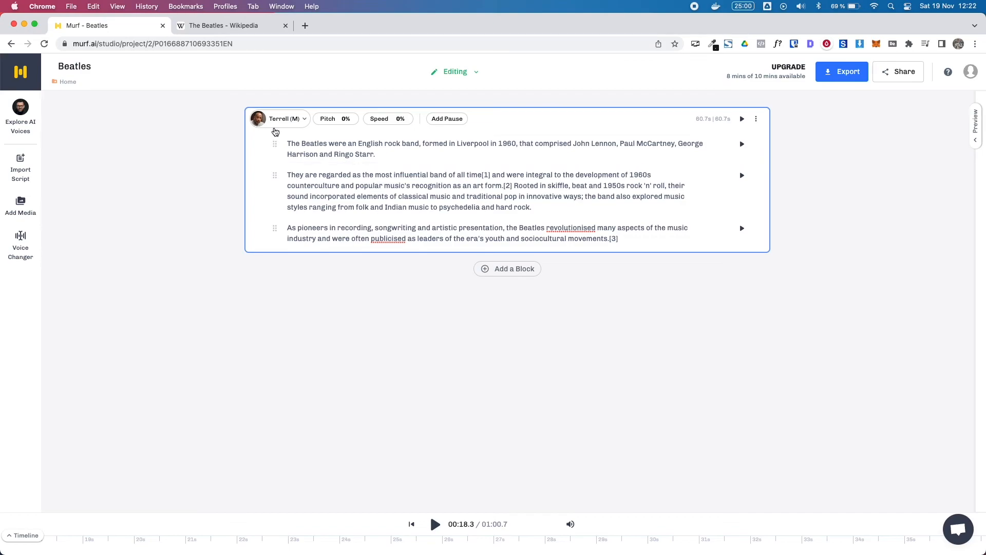
# Preview the Claire (F) voice and assign it to the Beatles script block in place of Terrell (M).
pyautogui.click(273, 127)
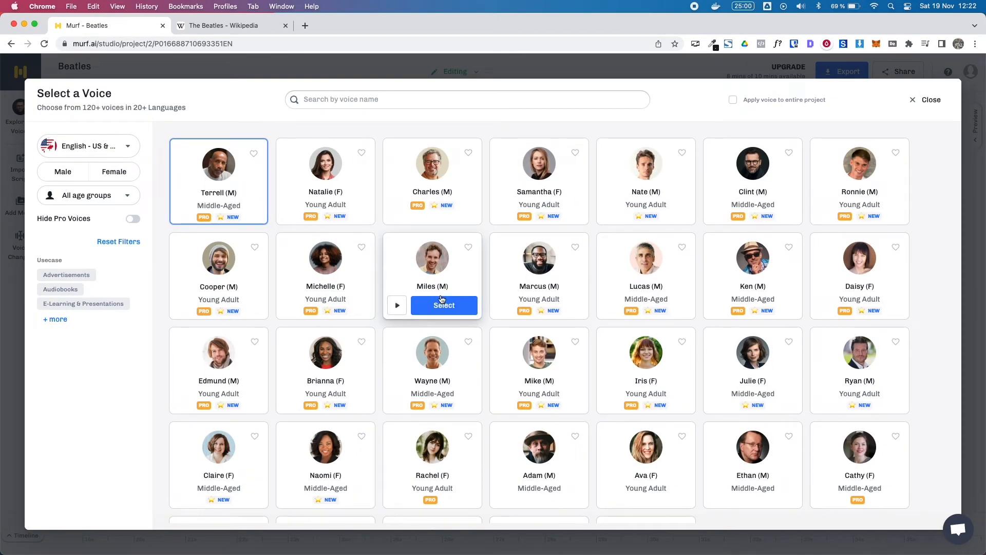
pyautogui.scroll(-1, 516, 329)
pyautogui.scroll(-4, 516, 327)
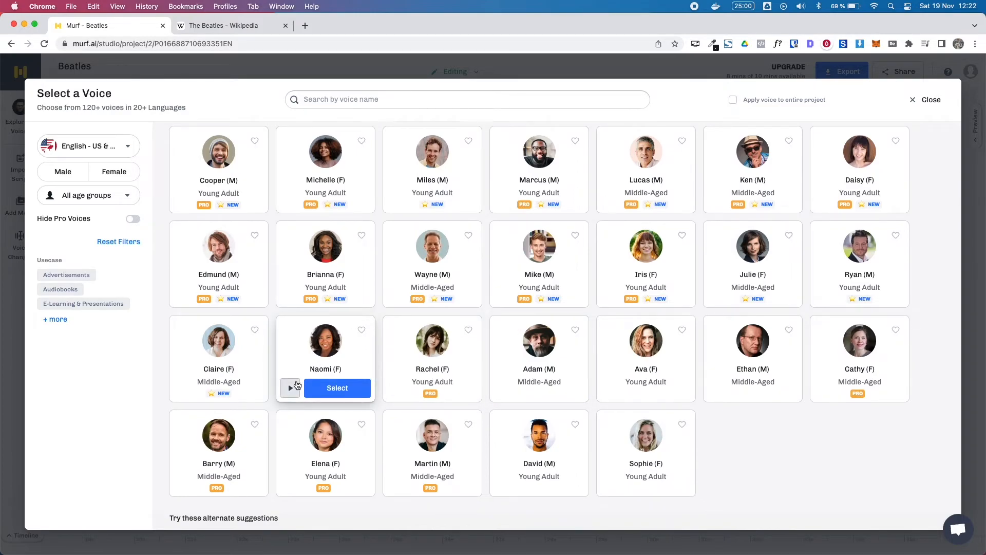
pyautogui.click(184, 390)
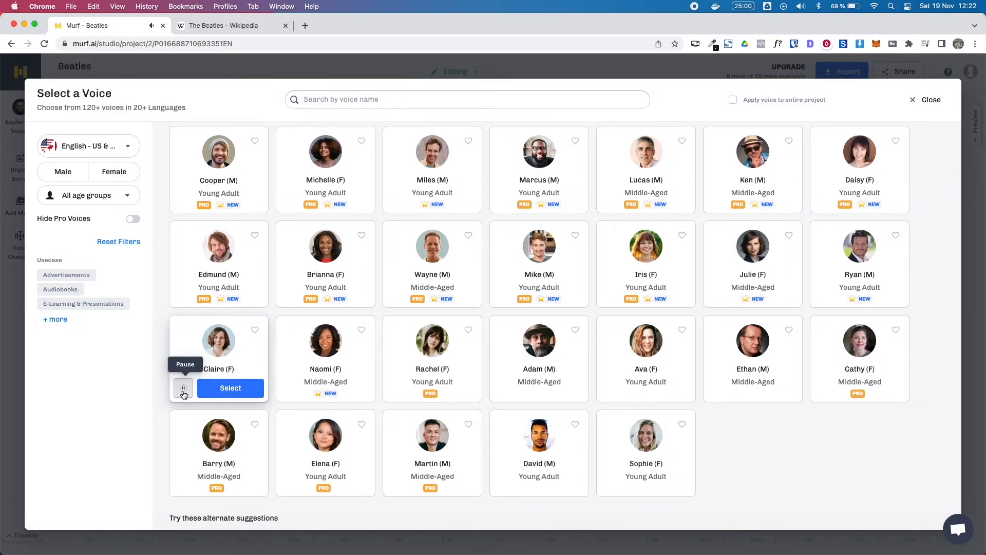
pyautogui.click(227, 389)
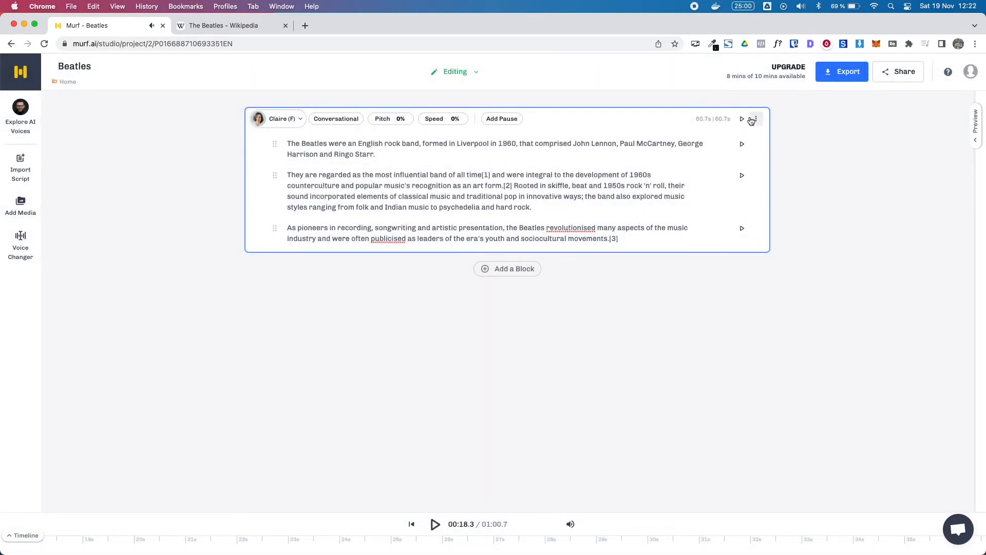
# Try to export and download the project with the Claire (F) voice assigned.
pyautogui.click(843, 71)
pyautogui.click(592, 448)
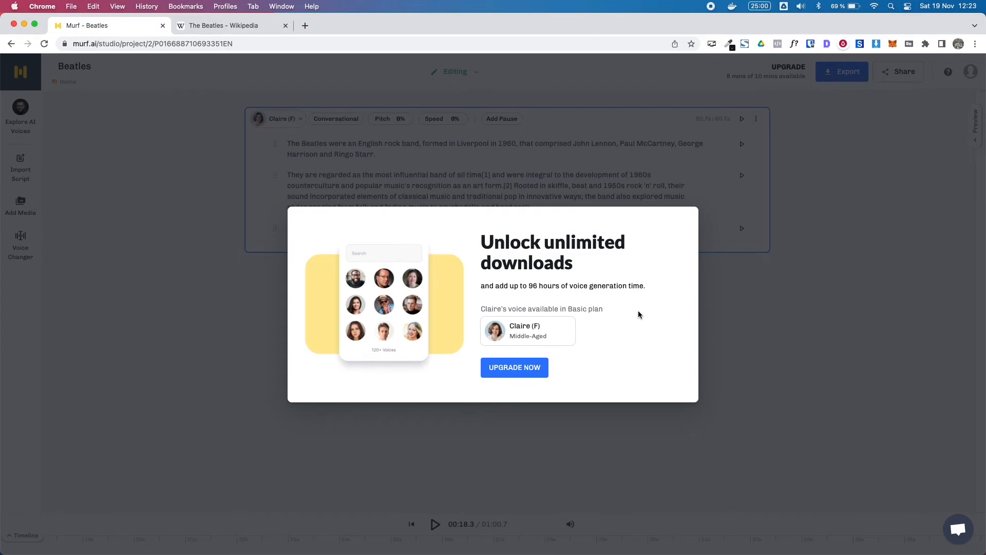
pyautogui.click(728, 355)
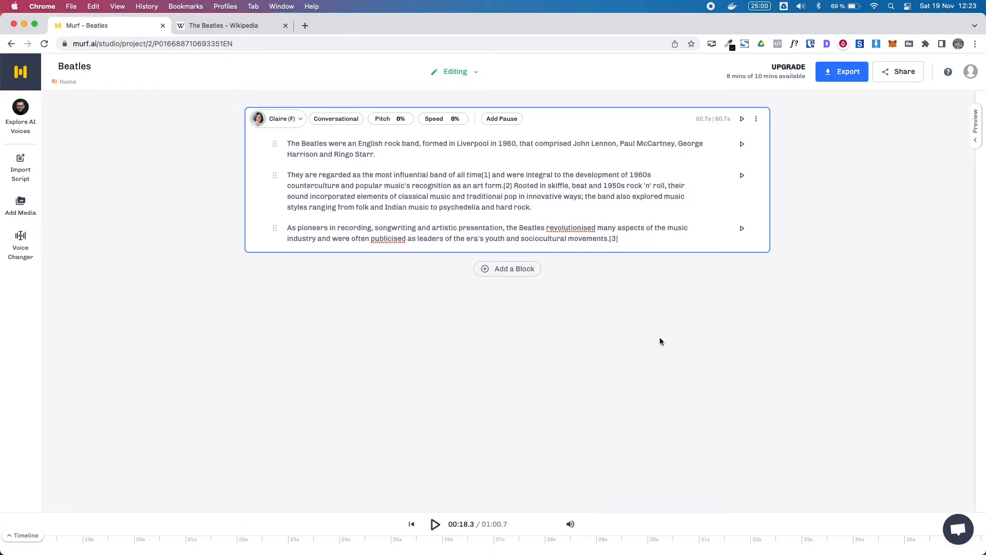
# Examine the range of AI voices and the list of available languages and accents in the voice library.
pyautogui.click(11, 127)
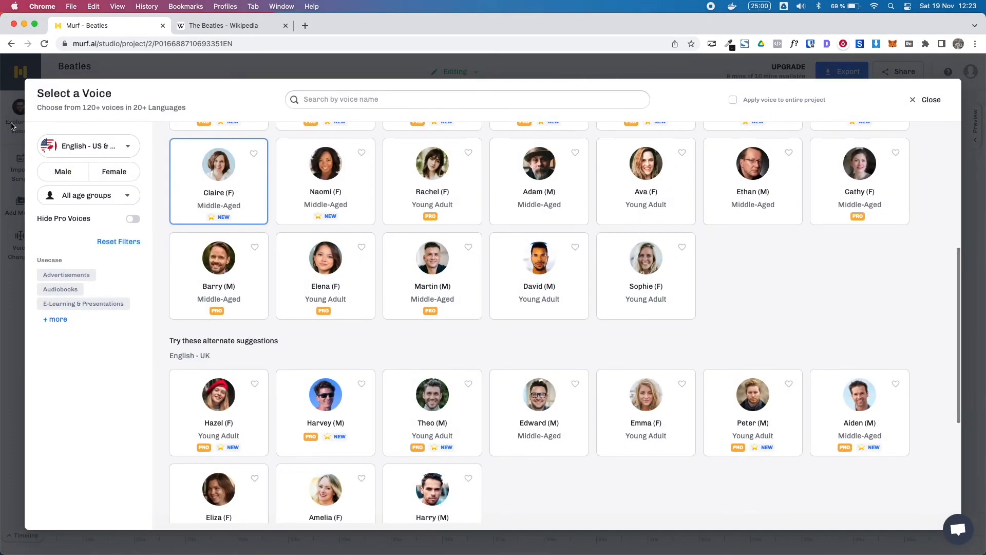
pyautogui.scroll(5, 323, 349)
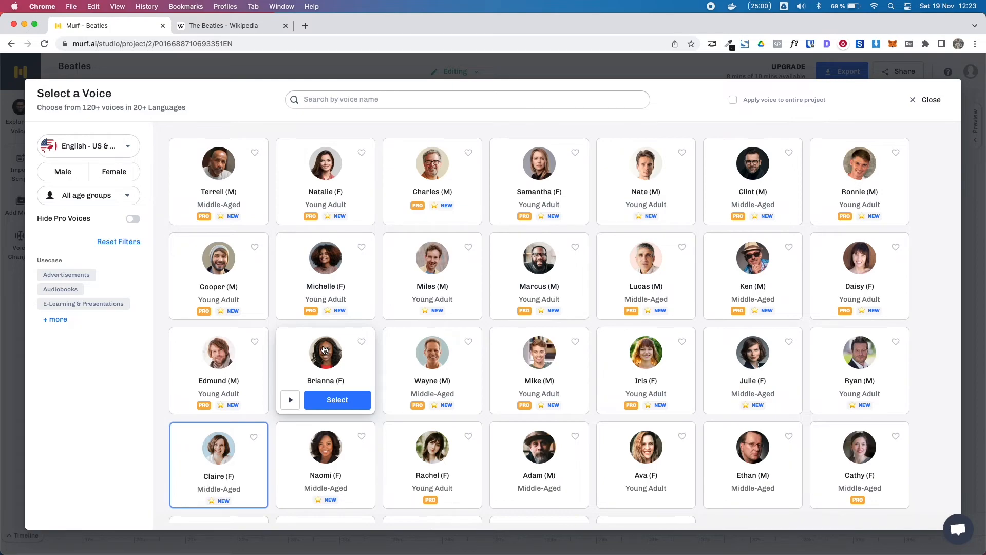
pyautogui.click(114, 148)
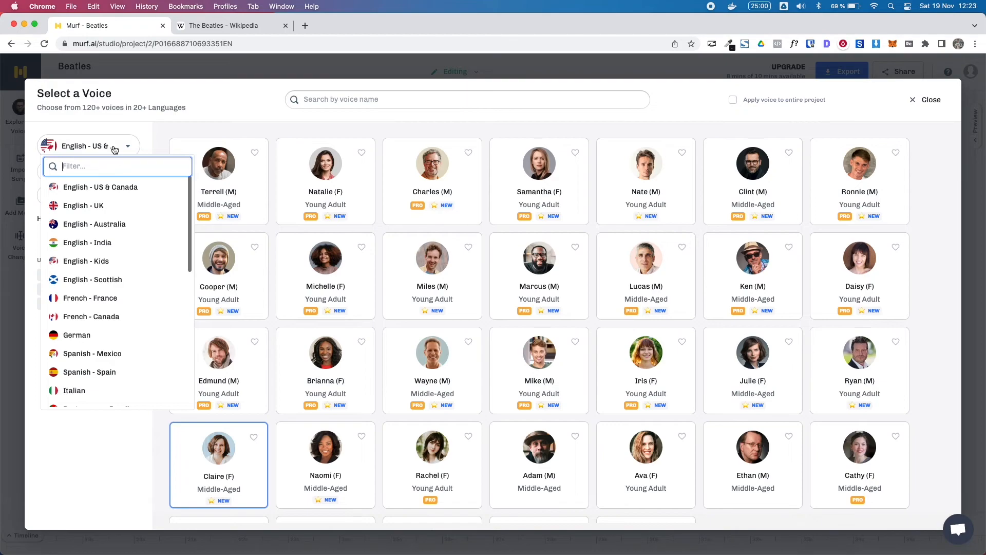
pyautogui.click(219, 123)
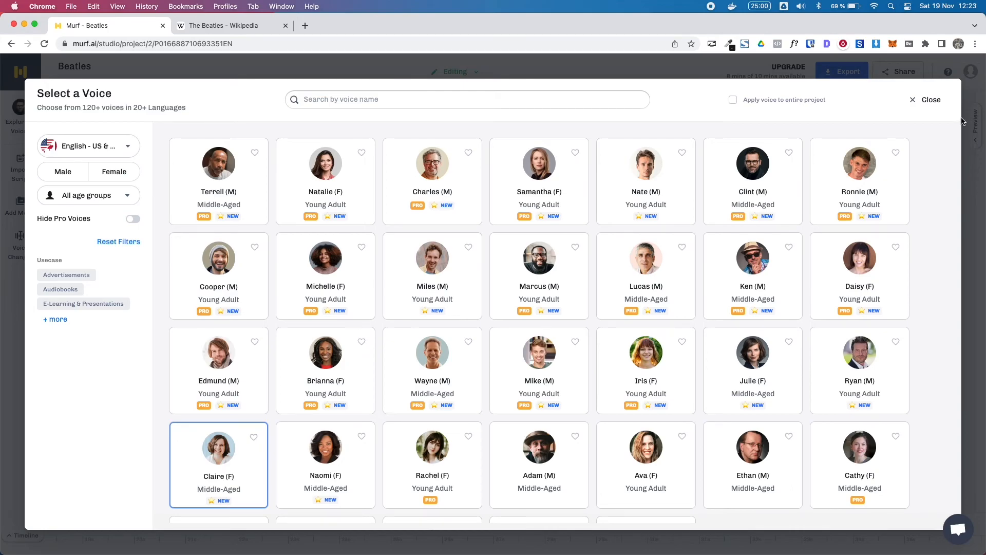
pyautogui.click(936, 103)
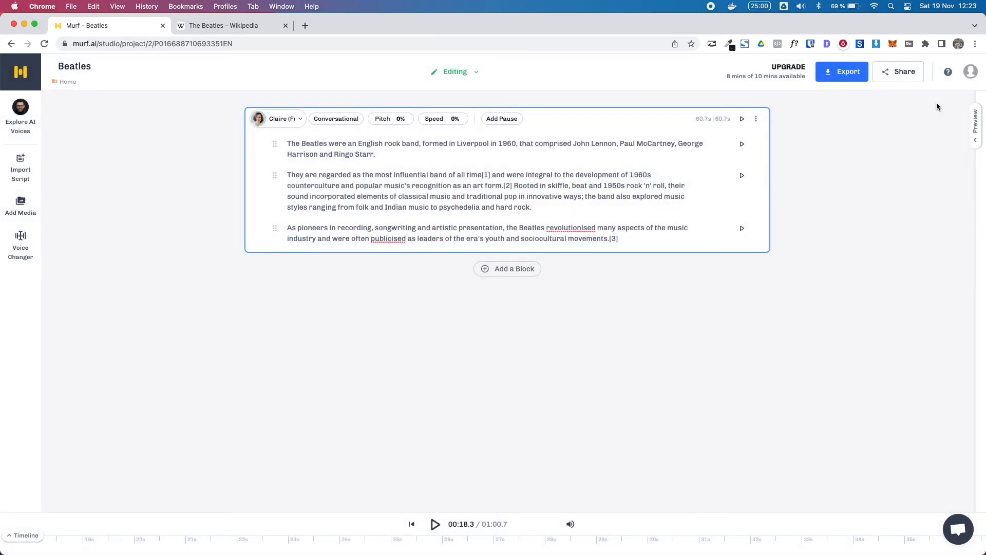